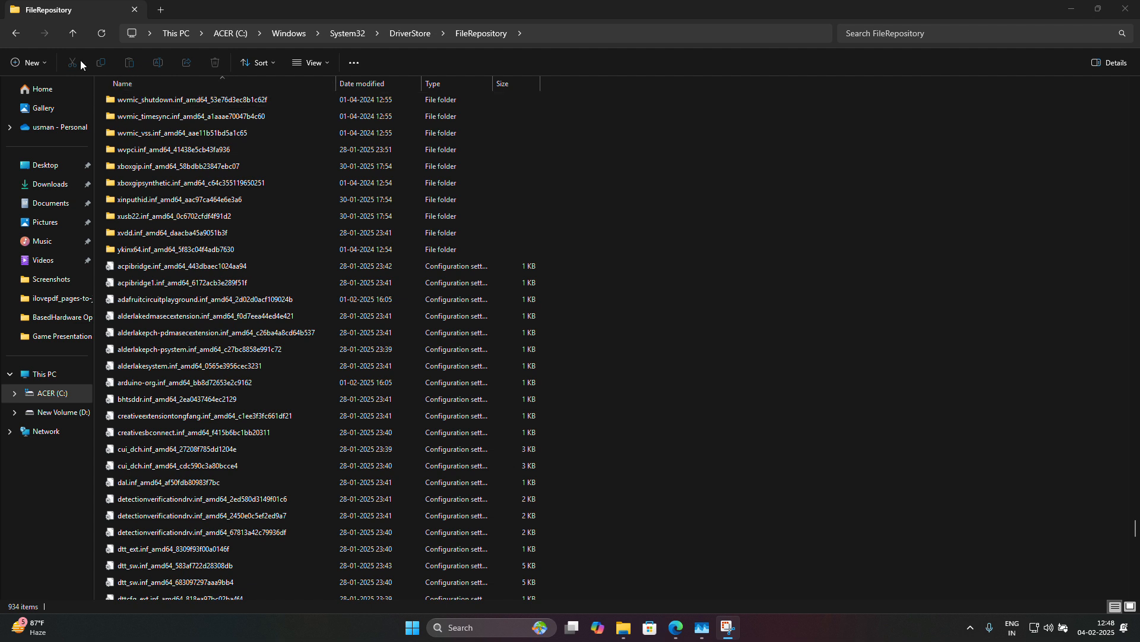
Back out of FileRepository through DriverStore and System32 to the C:\Windows folder.
click(16, 34)
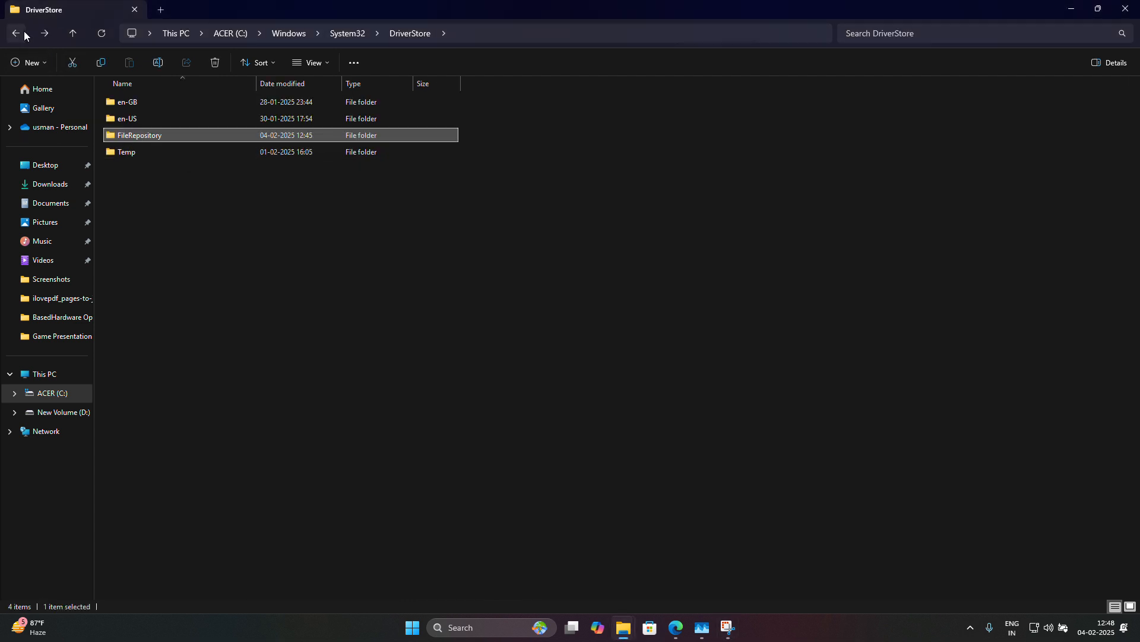
click(16, 34)
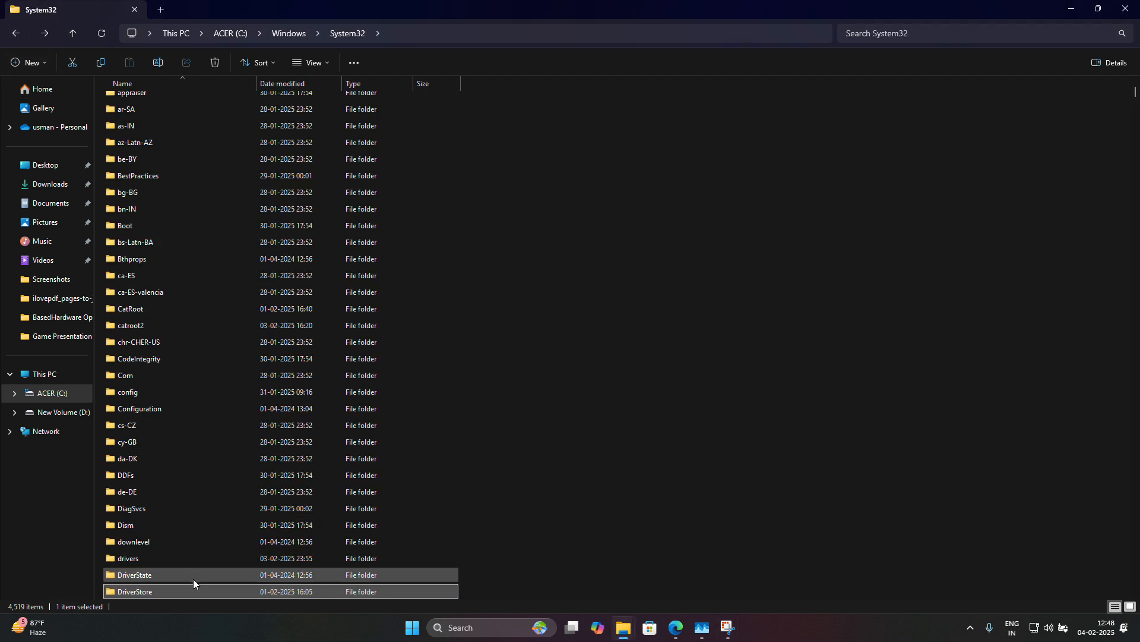
click(16, 33)
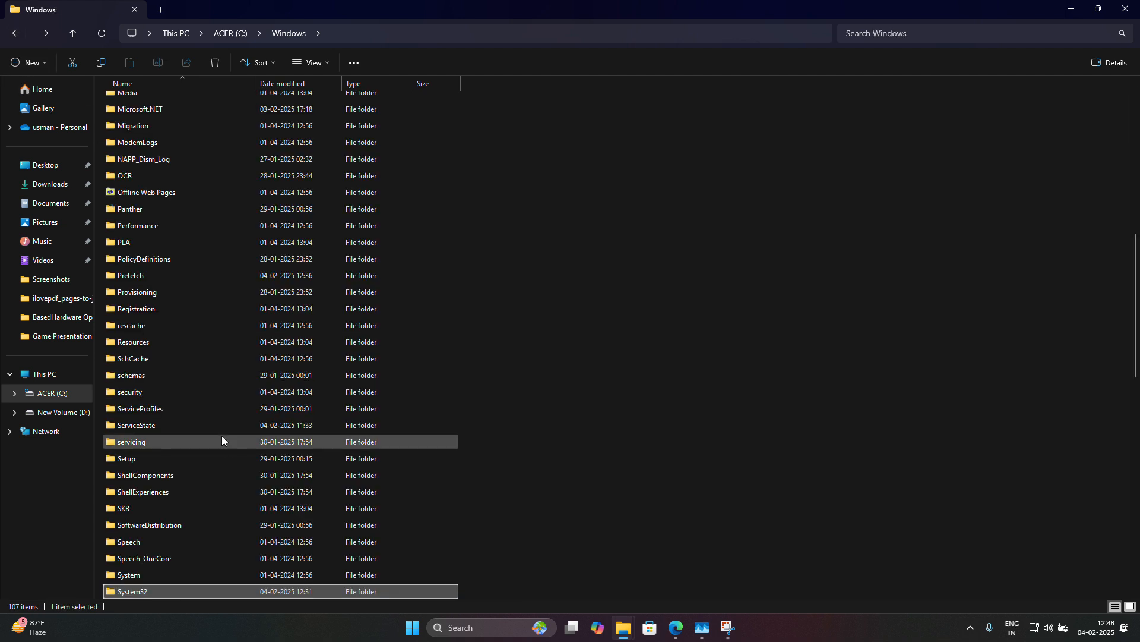
scroll(151, 589, down, 1)
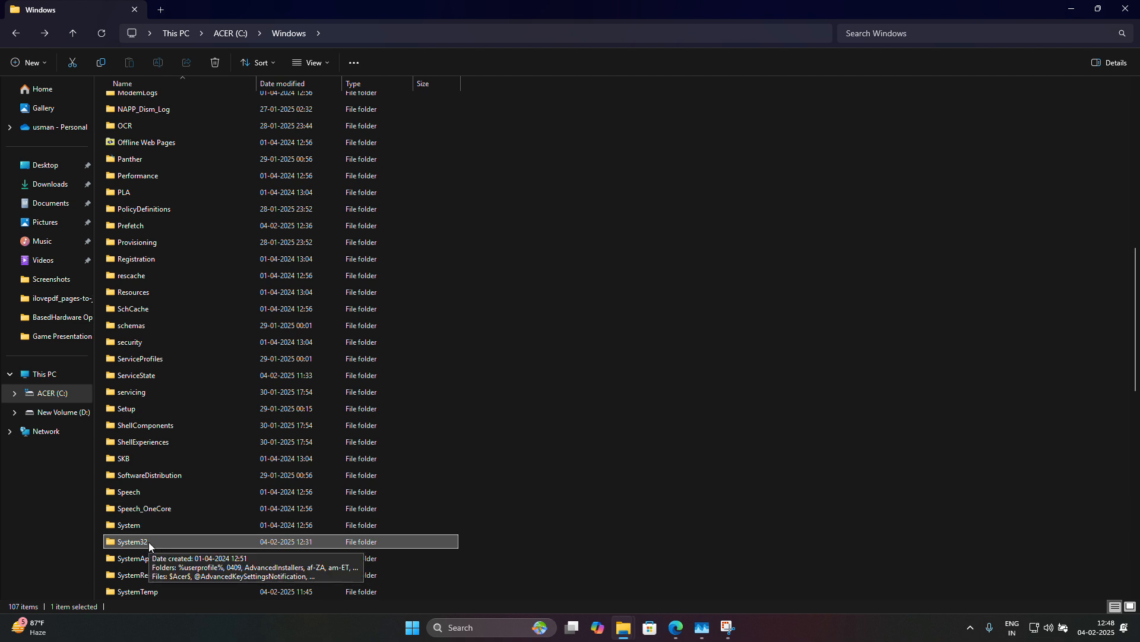
Open System32, DriverStore and FileRepository, then scroll down to the .inf driver files.
double_click(149, 545)
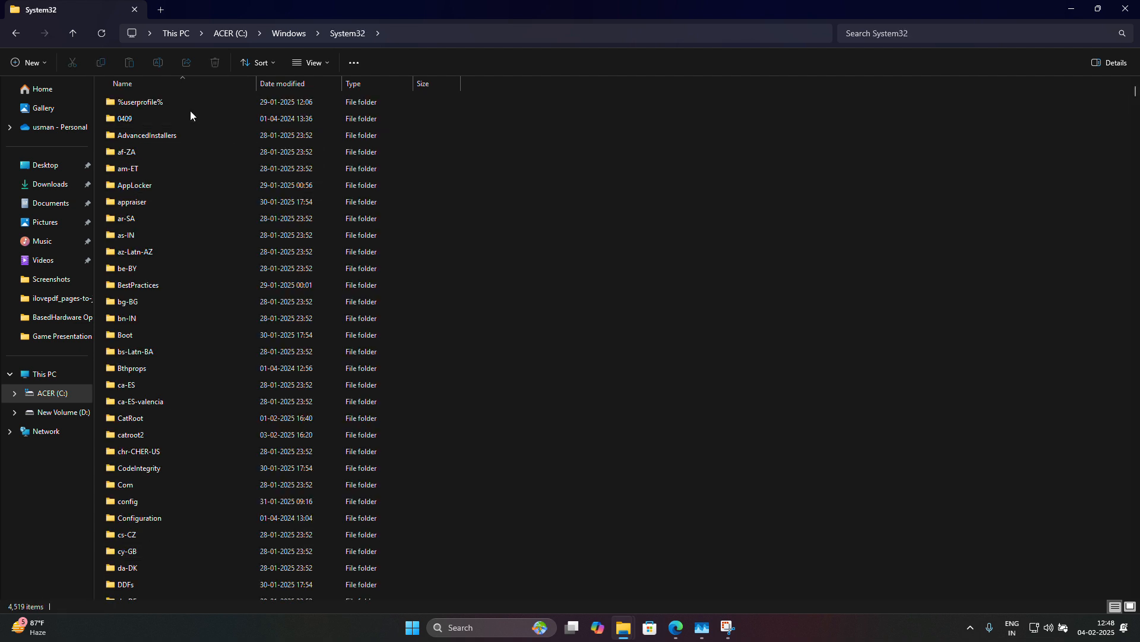
scroll(172, 410, down, 8)
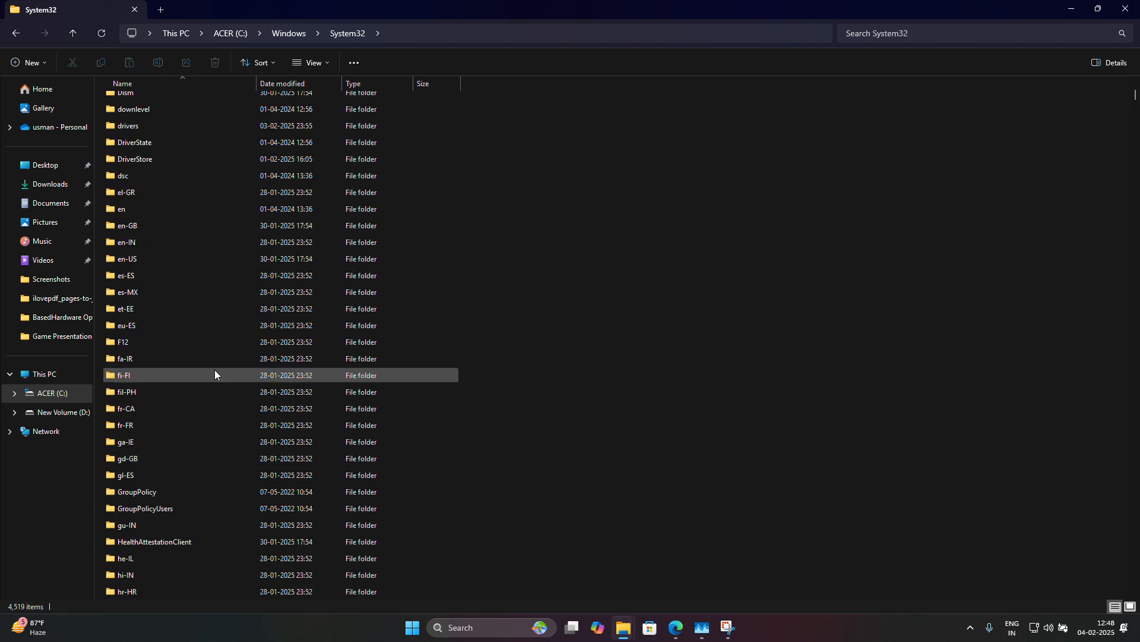
scroll(198, 463, down, 4)
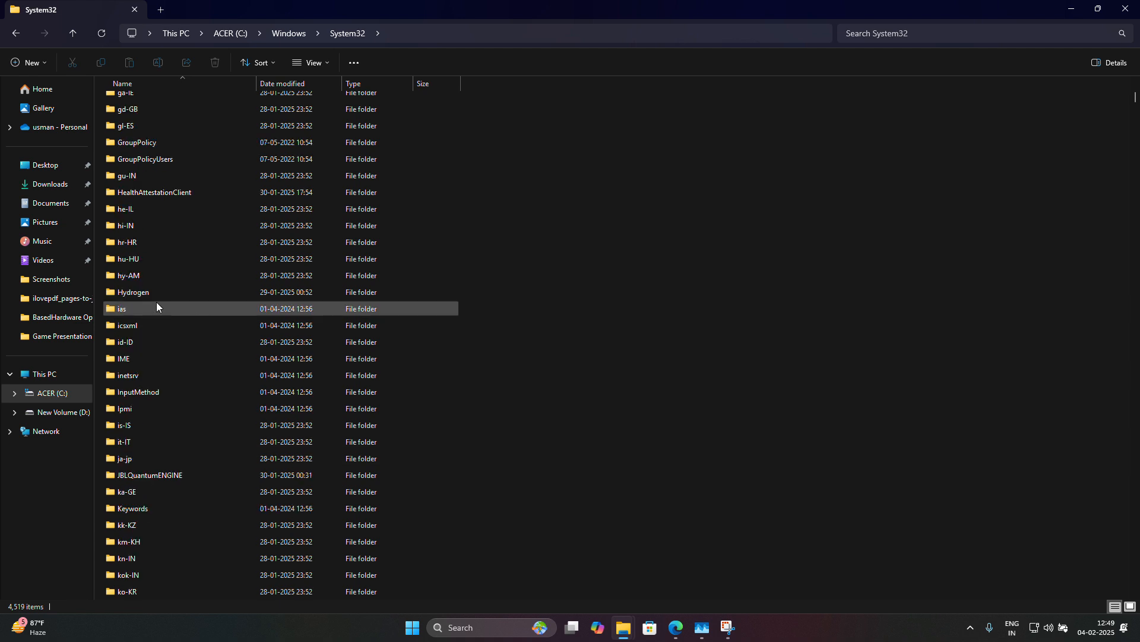
scroll(190, 243, up, 11)
scroll(197, 231, up, 7)
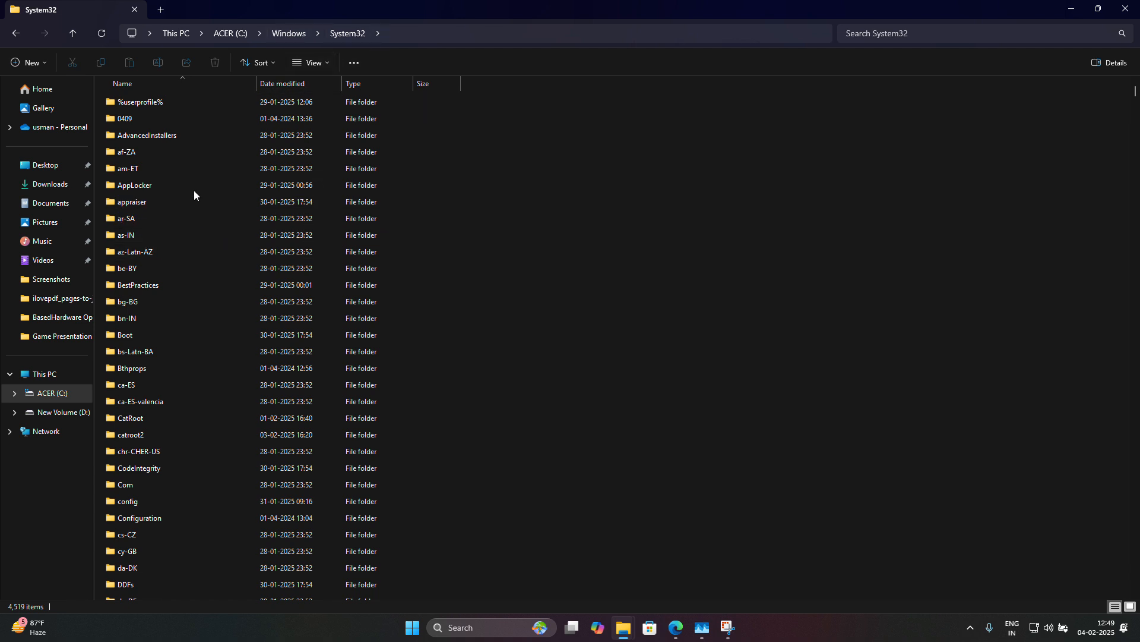
scroll(191, 438, down, 2)
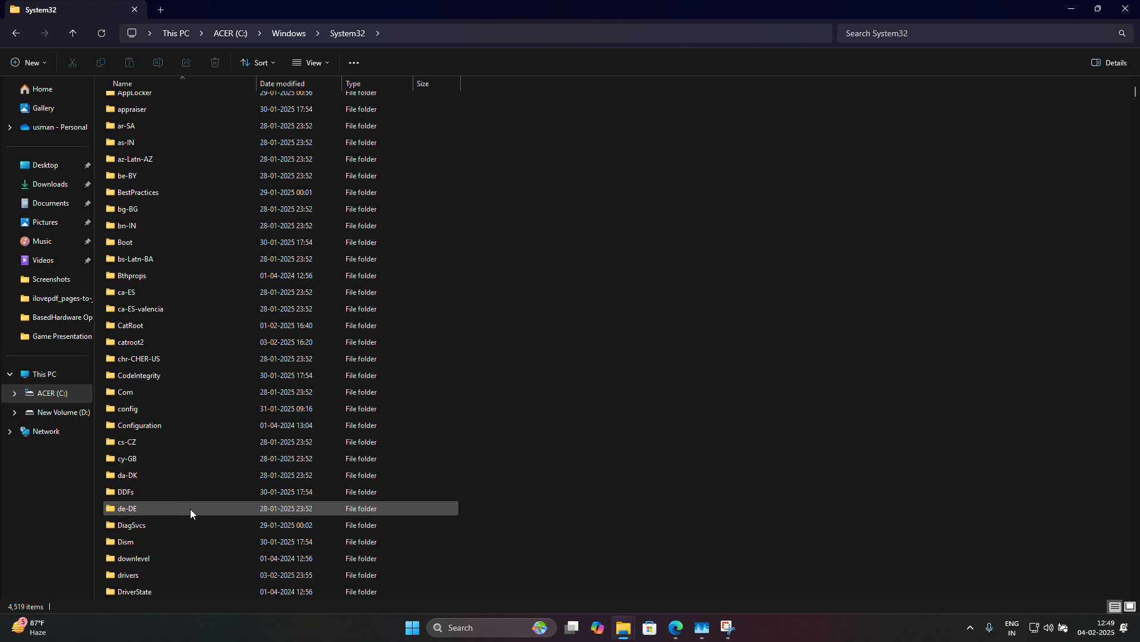
click(161, 594)
scroll(163, 576, down, 1)
double_click(162, 563)
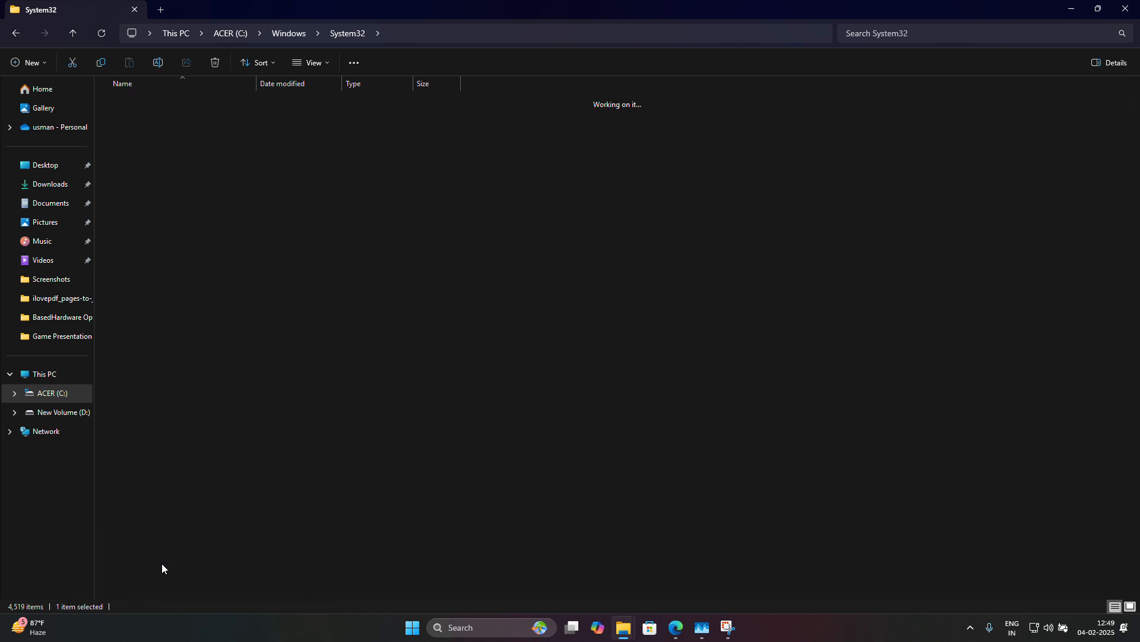
double_click(153, 136)
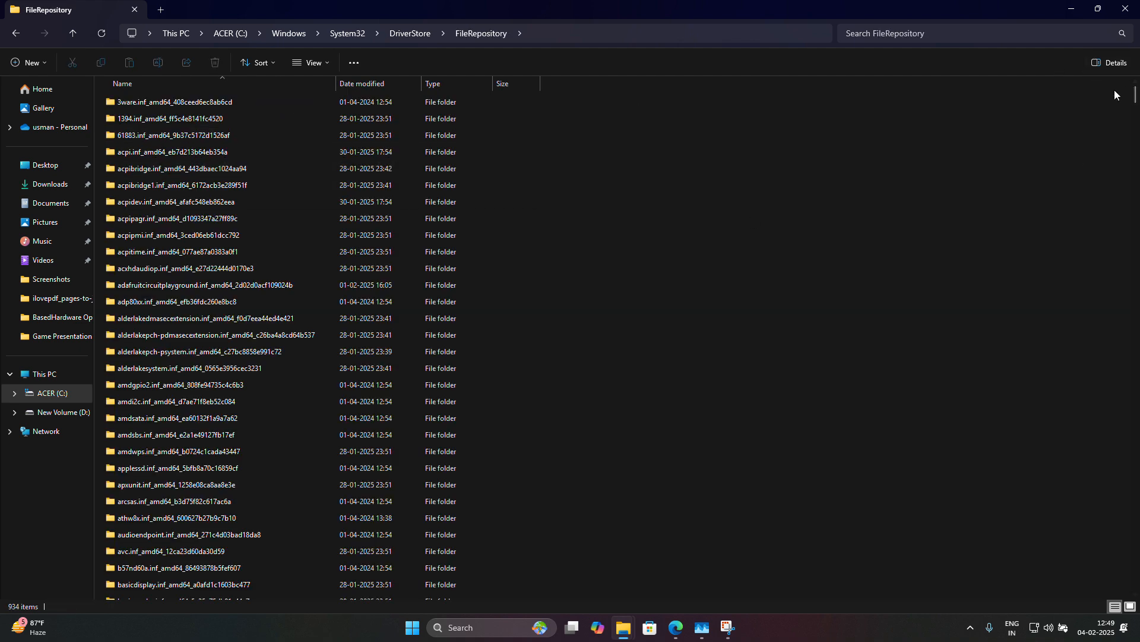
drag(1135, 102, 1134, 532)
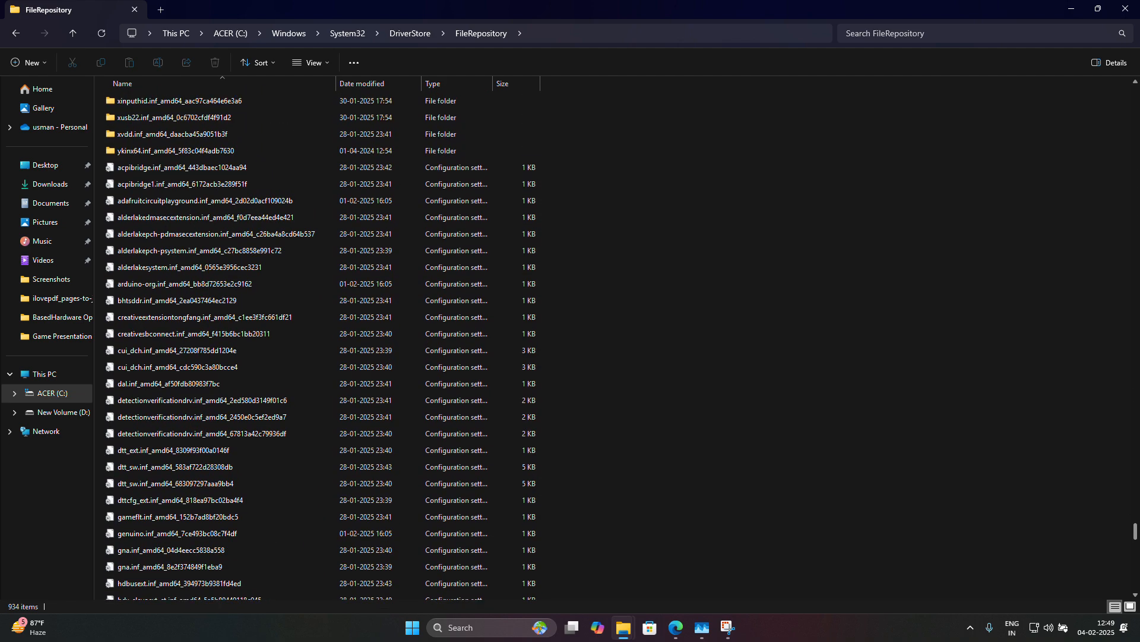
click(196, 284)
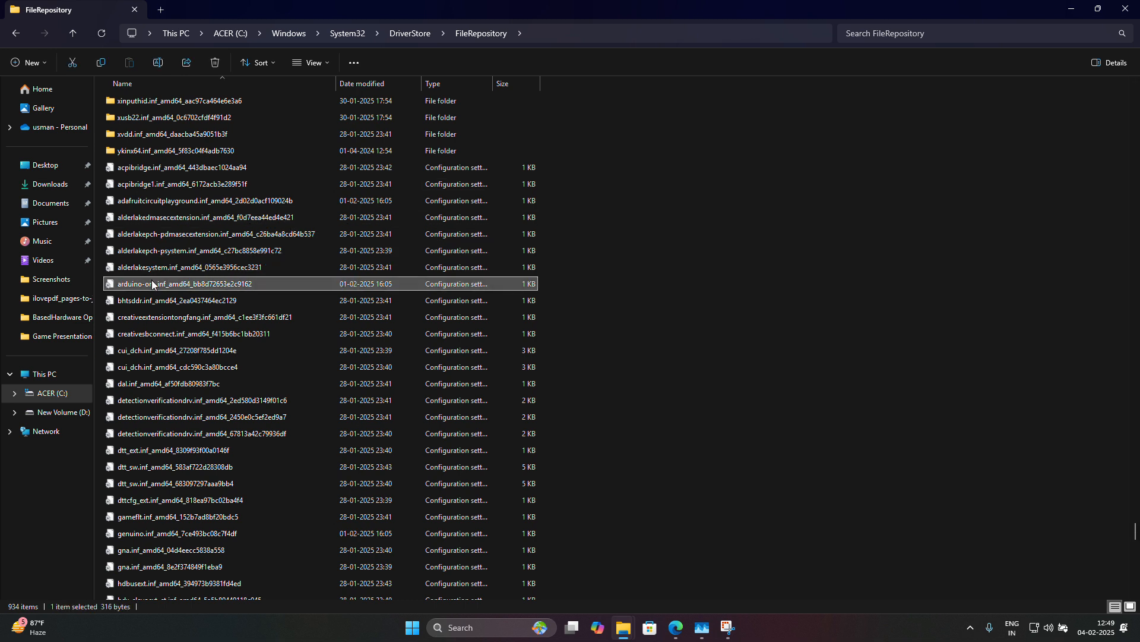
right_click(205, 289)
click(368, 304)
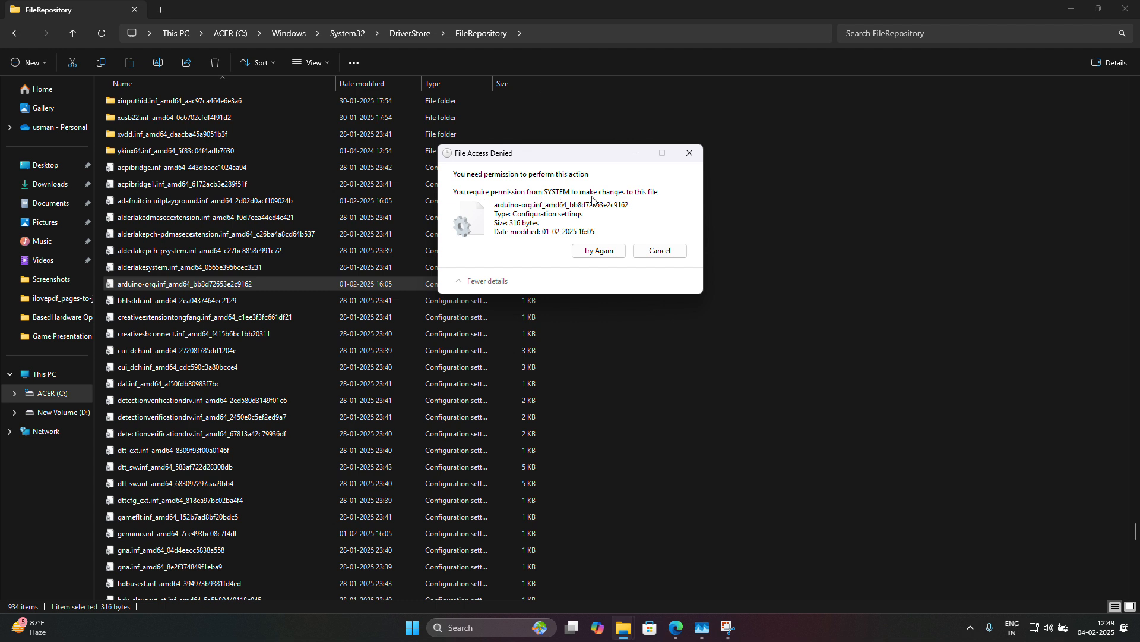
click(591, 246)
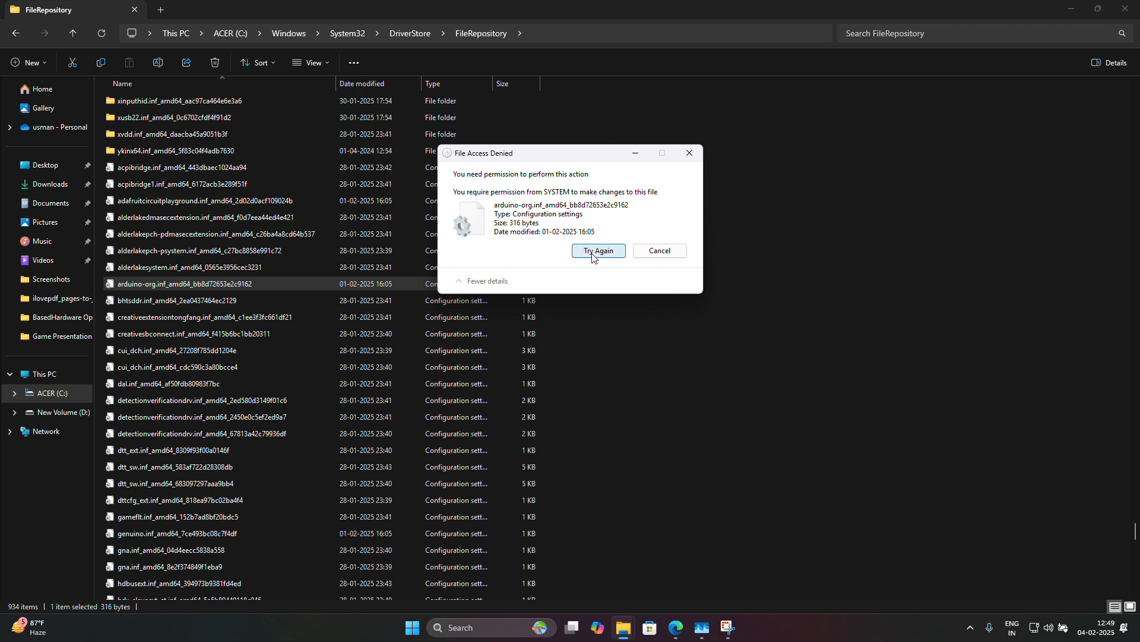
click(656, 252)
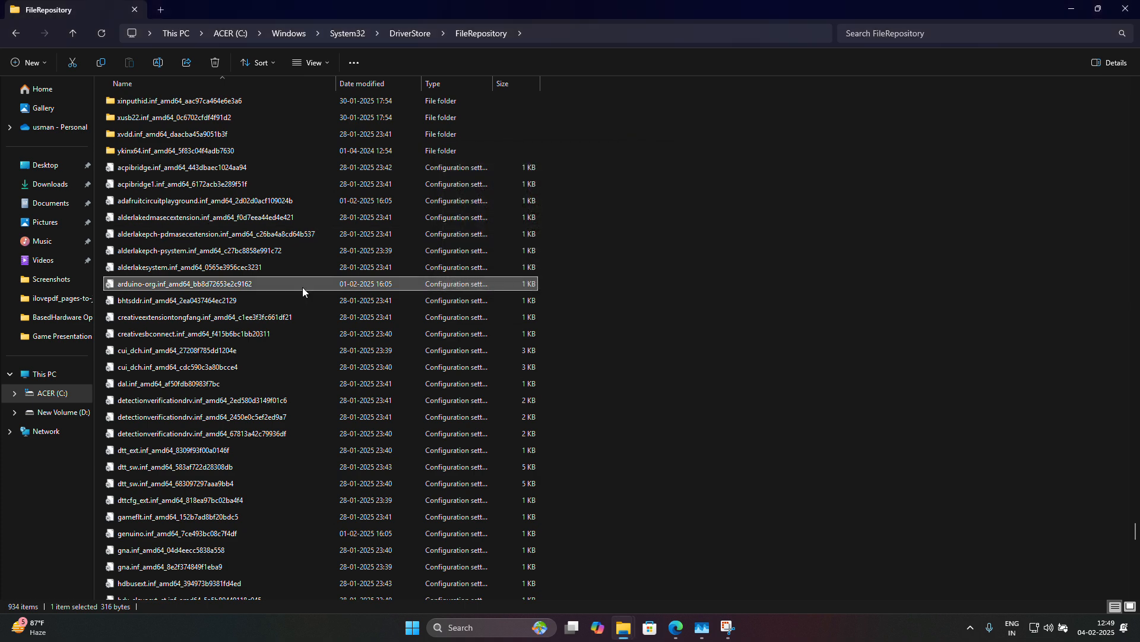
Open Advanced Security Settings for arduino-org.inf through its Properties Security tab.
right_click(206, 286)
click(194, 284)
right_click(194, 284)
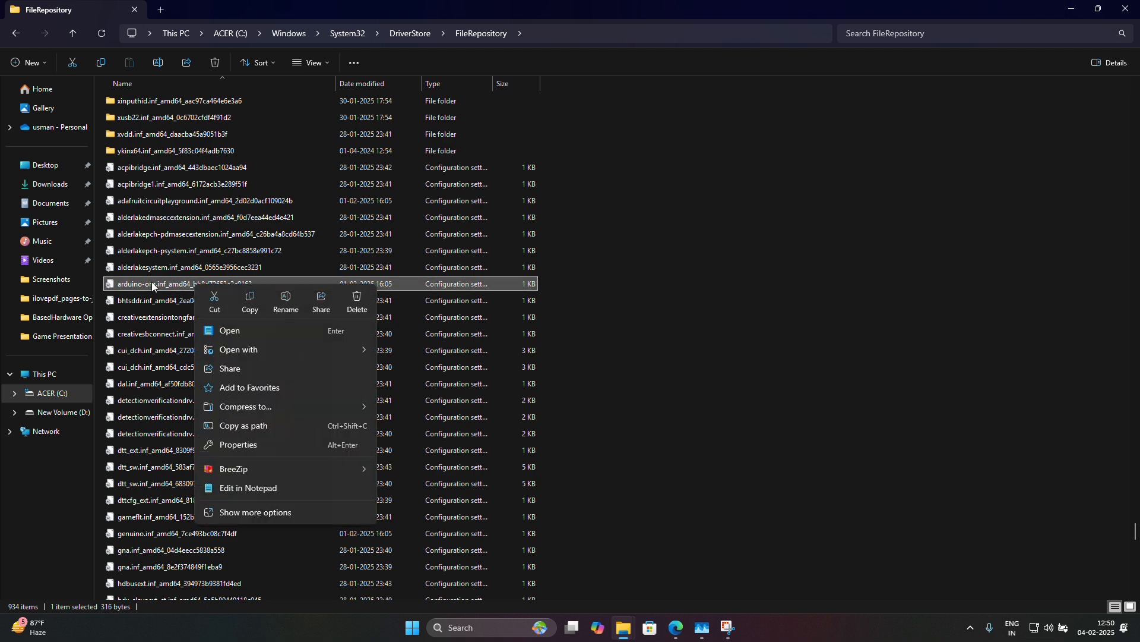
click(254, 445)
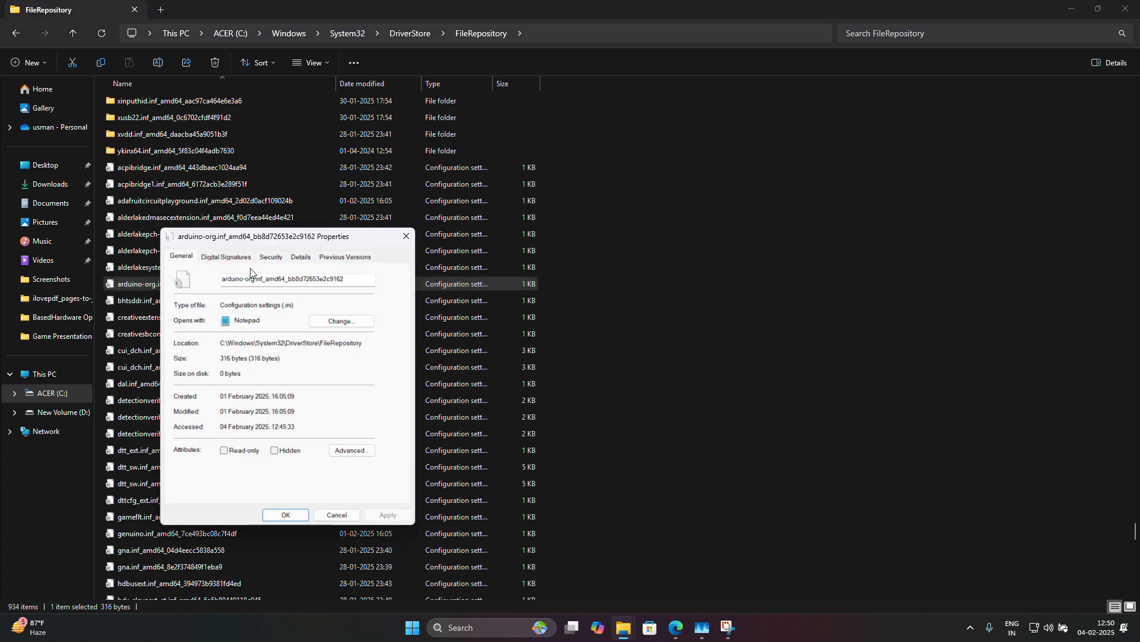
click(270, 256)
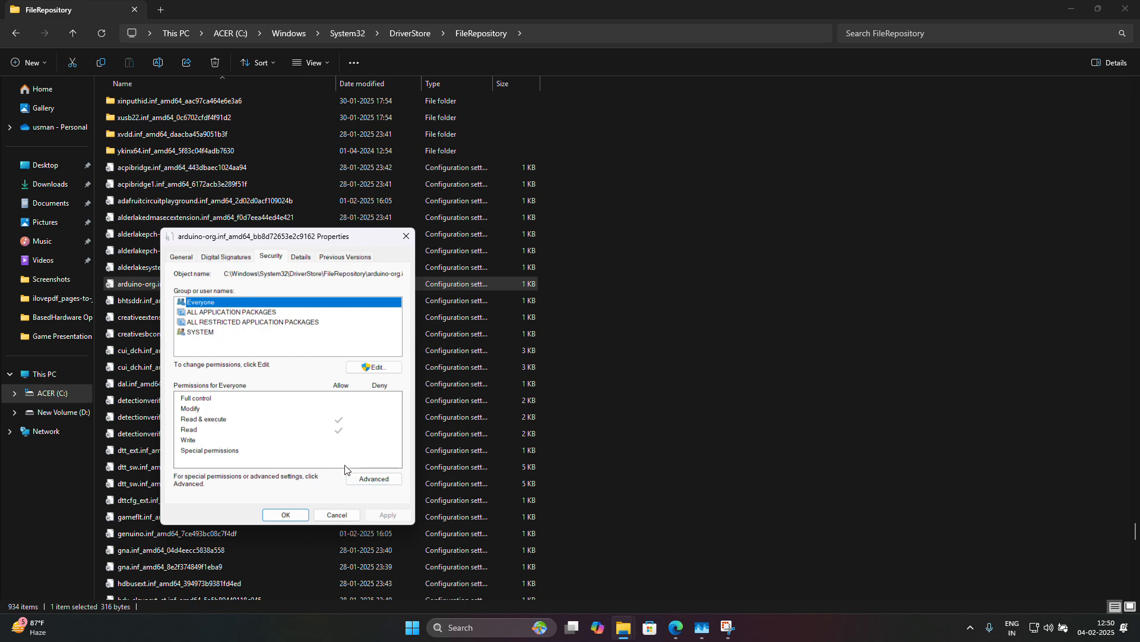
click(373, 479)
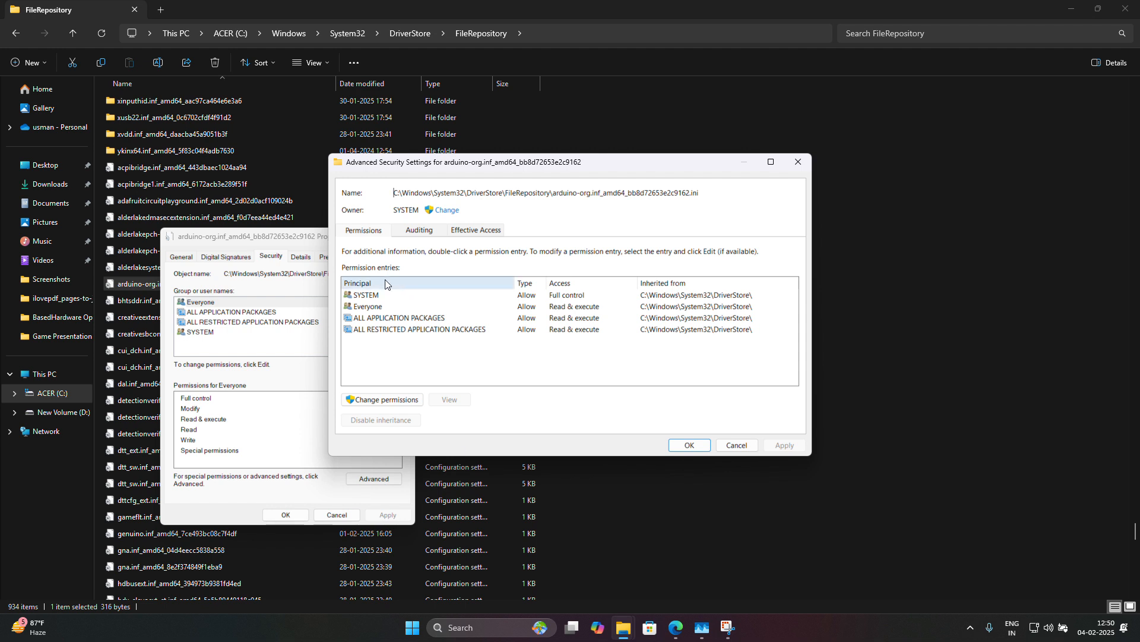
Start changing the owner from SYSTEM and find Everyone among all users and groups.
double_click(398, 210)
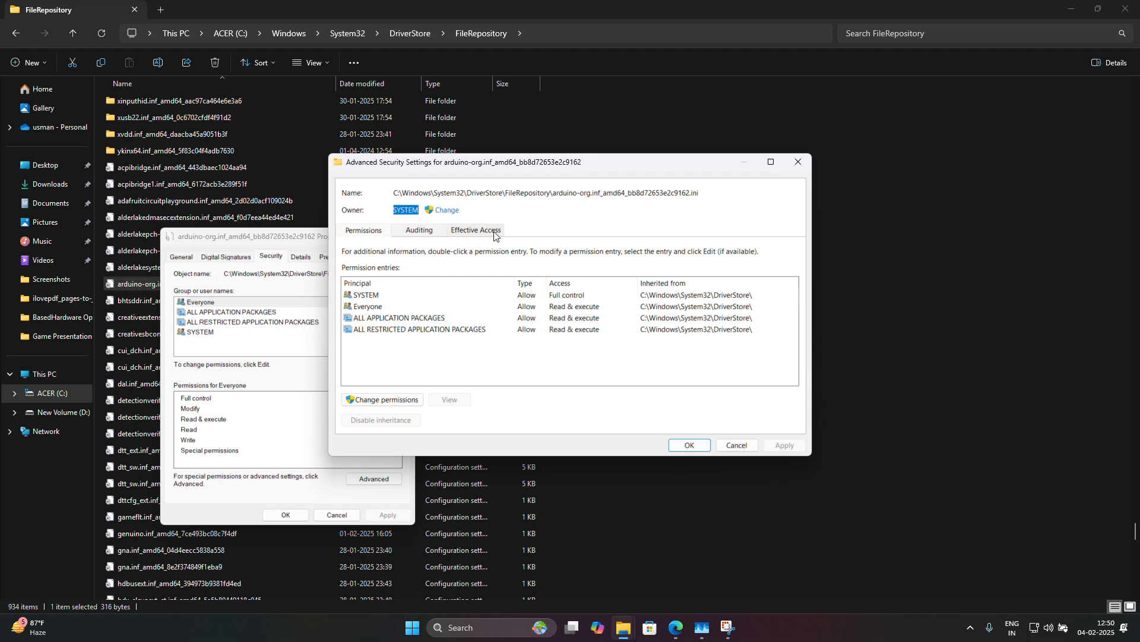
click(440, 212)
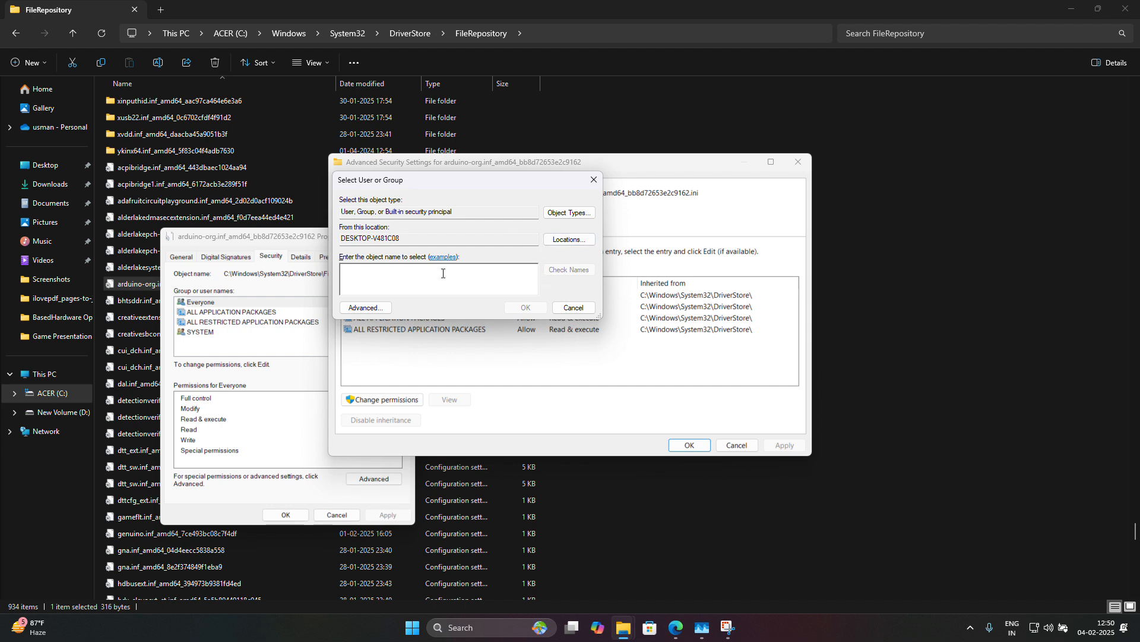
click(387, 308)
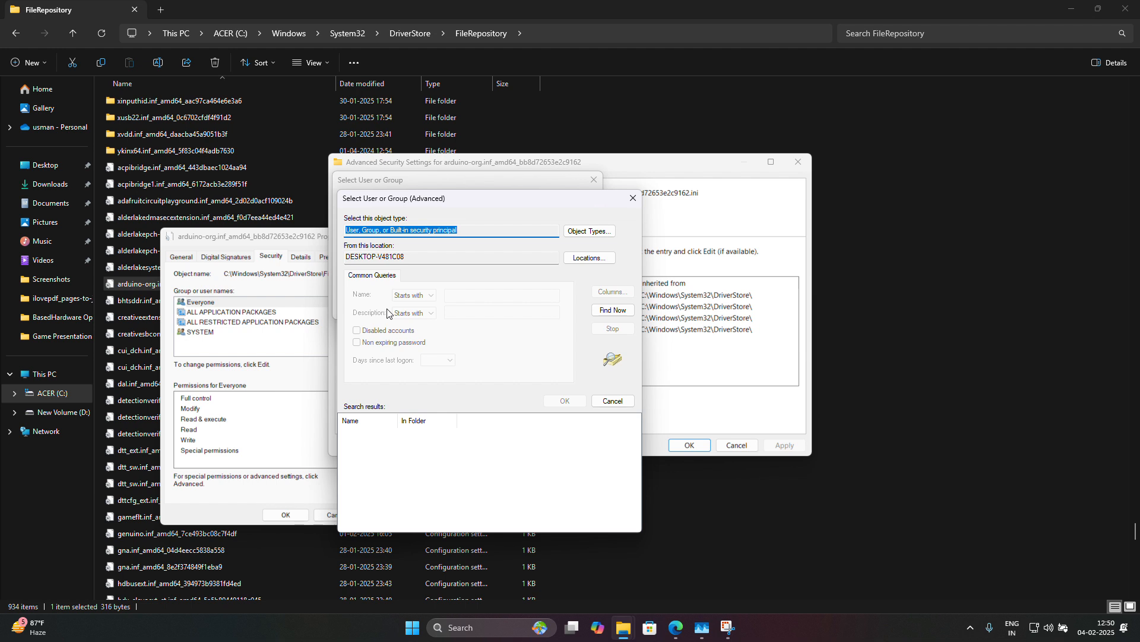
click(612, 311)
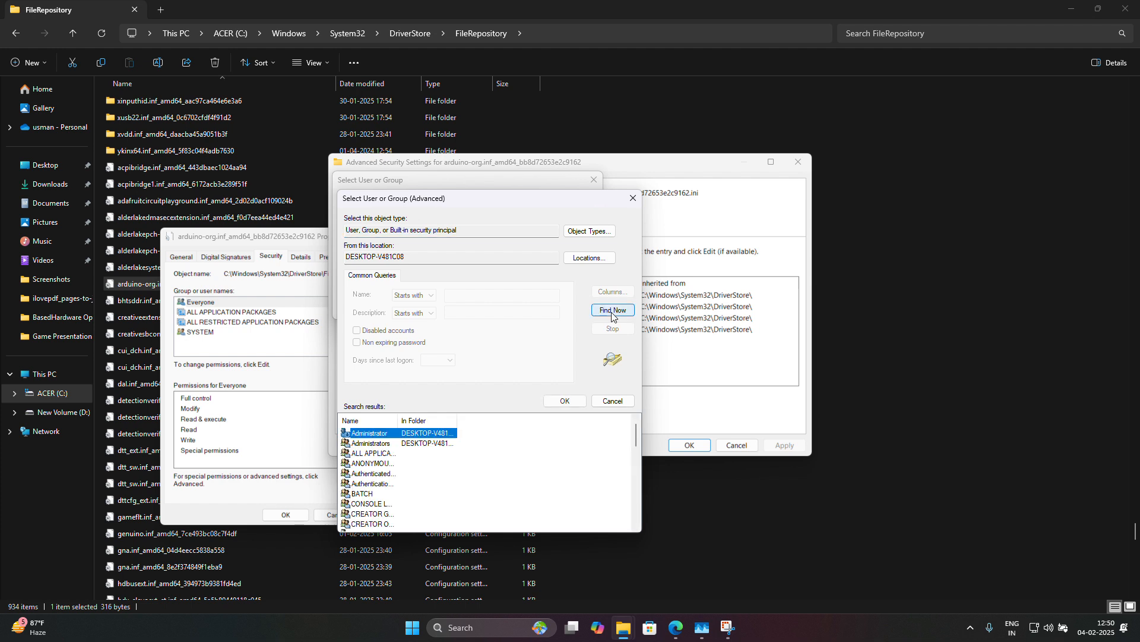
scroll(399, 463, down, 10)
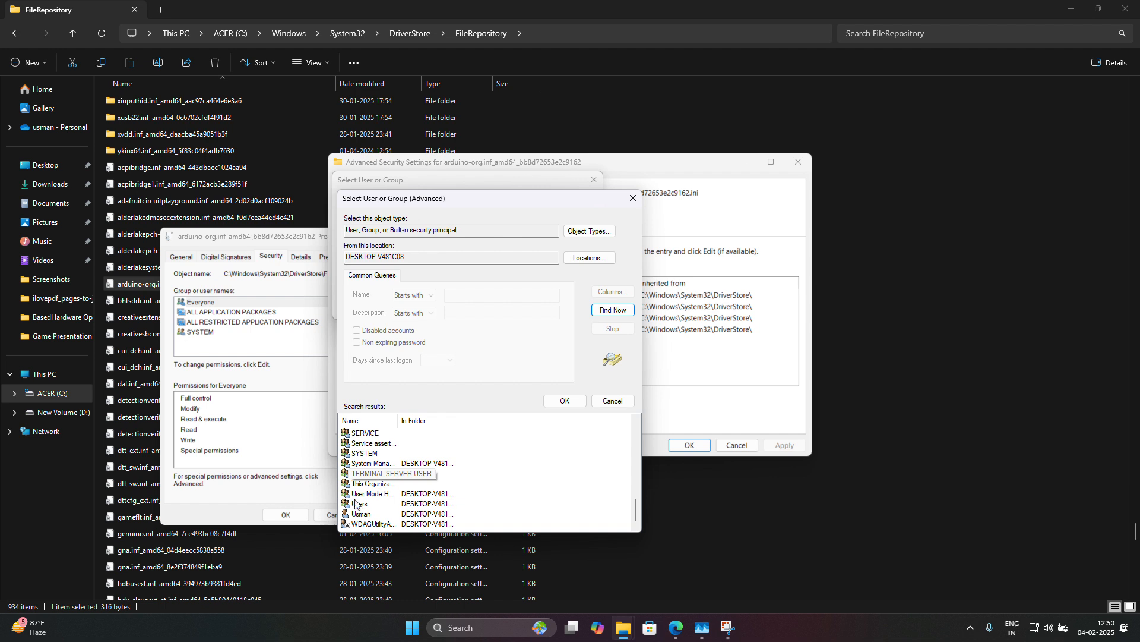
scroll(373, 486, up, 5)
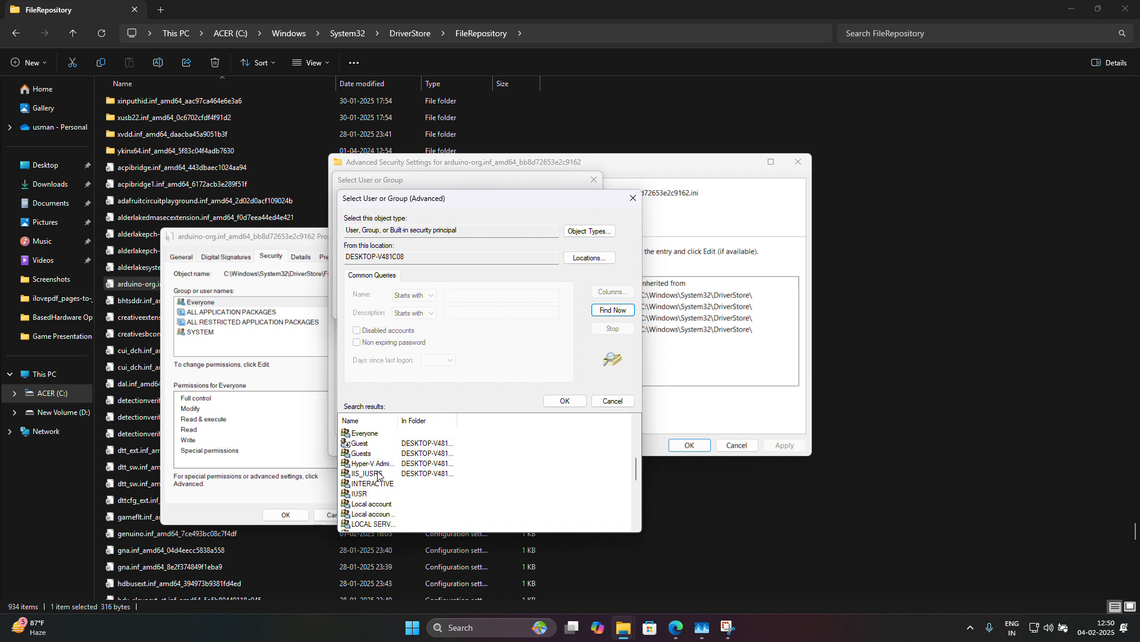
scroll(386, 447, up, 4)
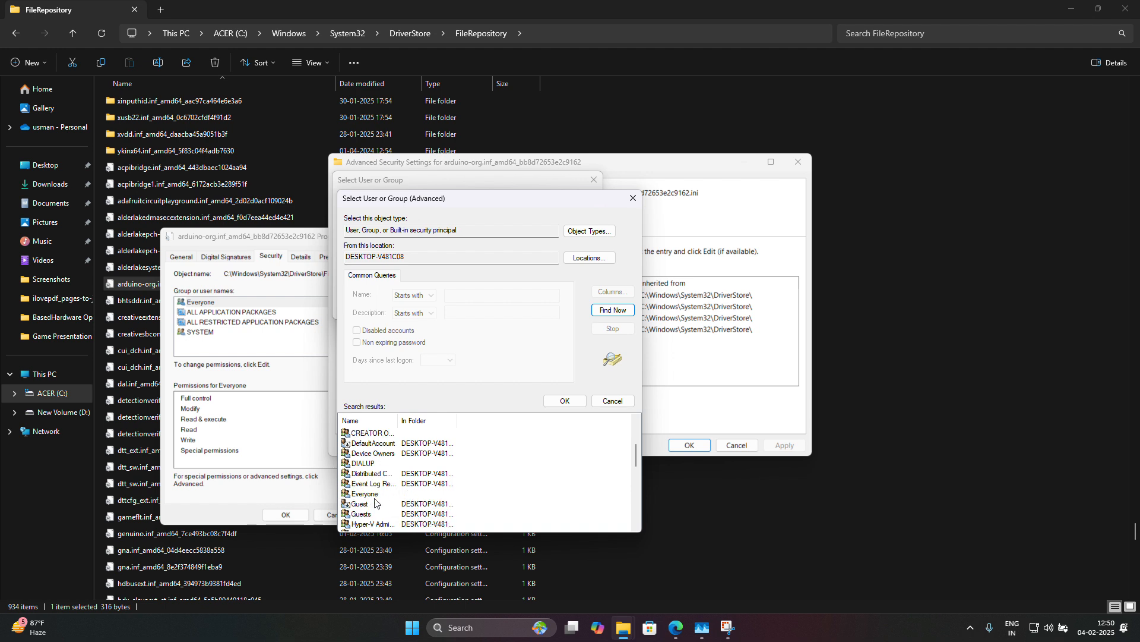
scroll(380, 498, down, 1)
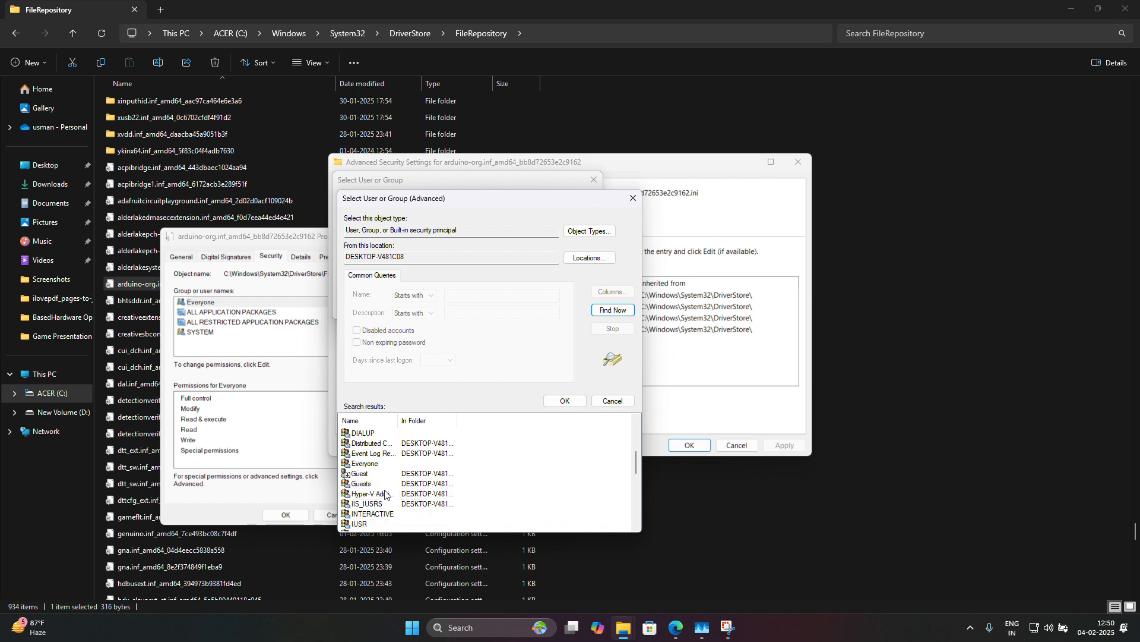
scroll(371, 463, up, 1)
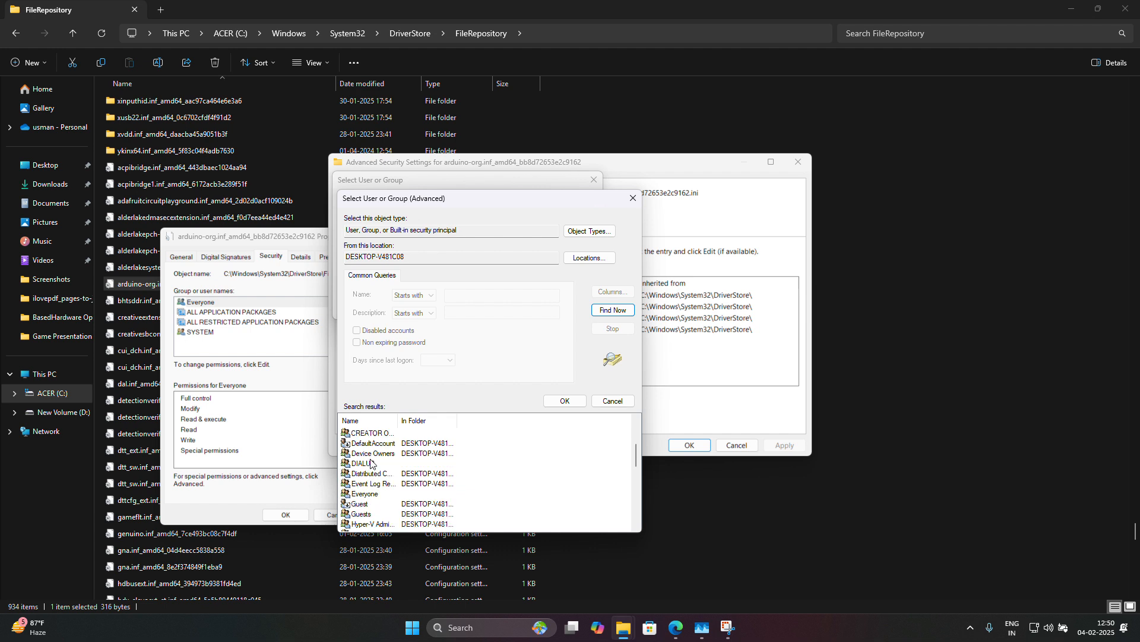
scroll(371, 462, down, 1)
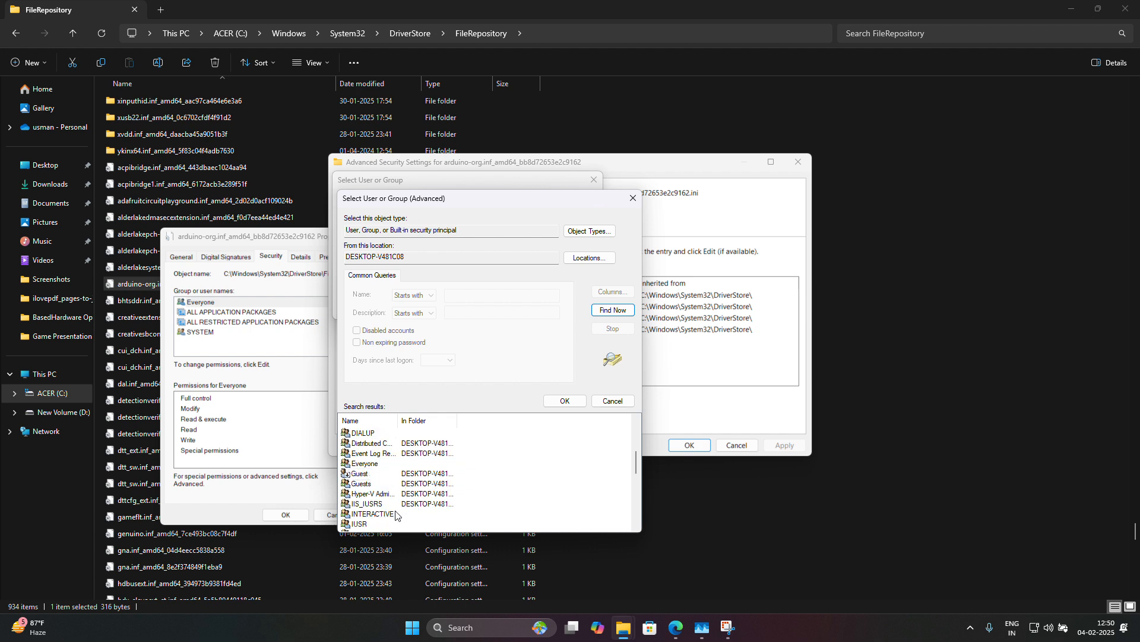
scroll(376, 473, up, 2)
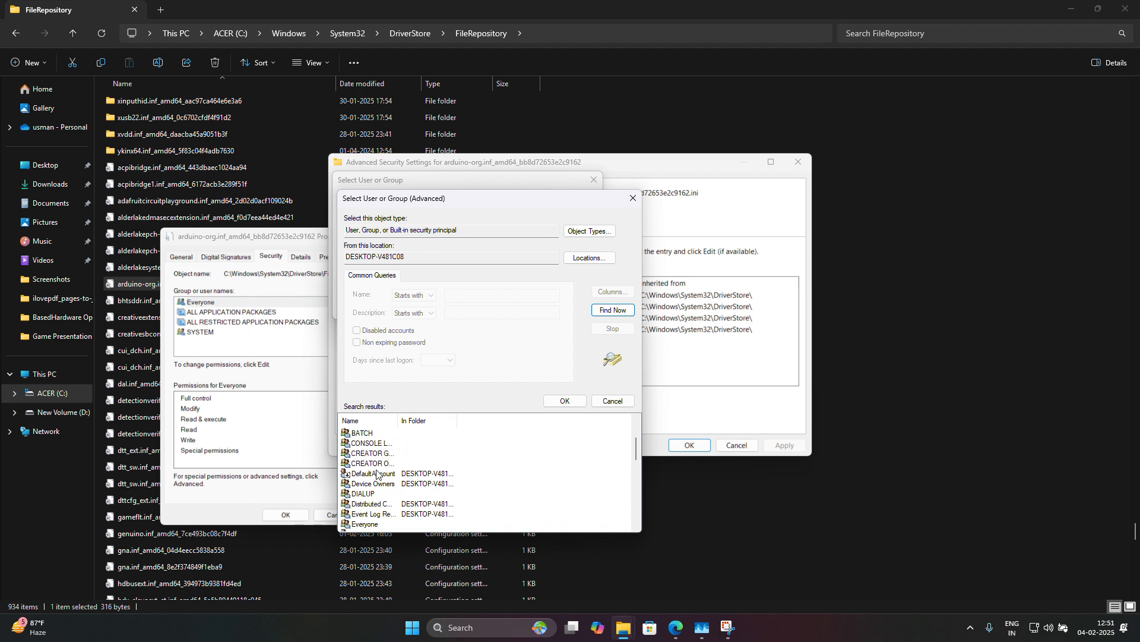
scroll(376, 481, down, 1)
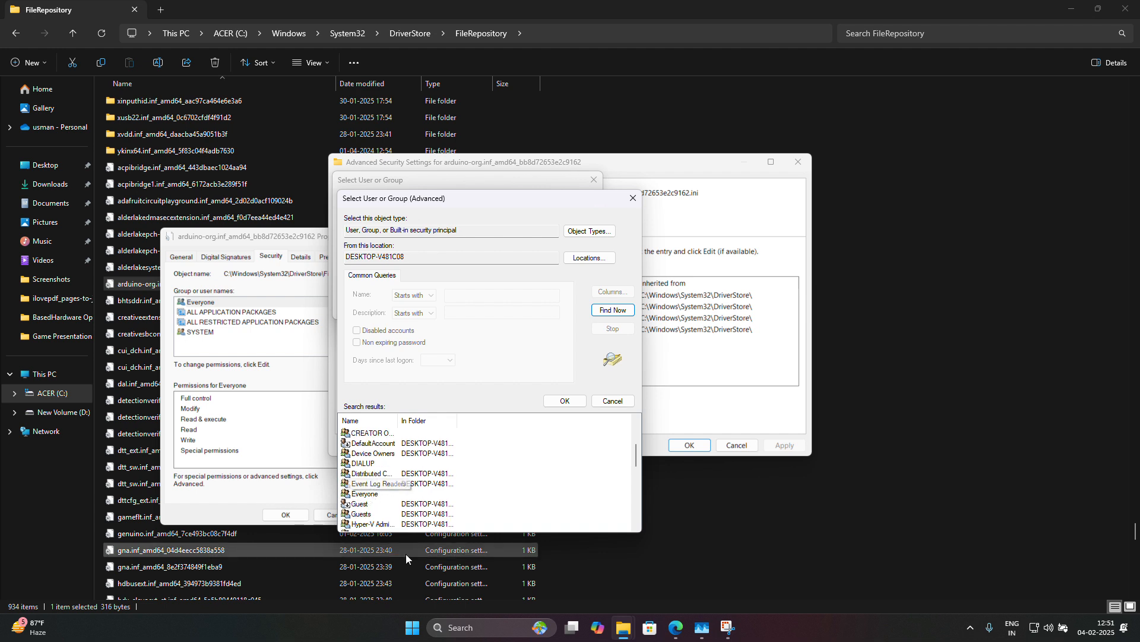
click(364, 494)
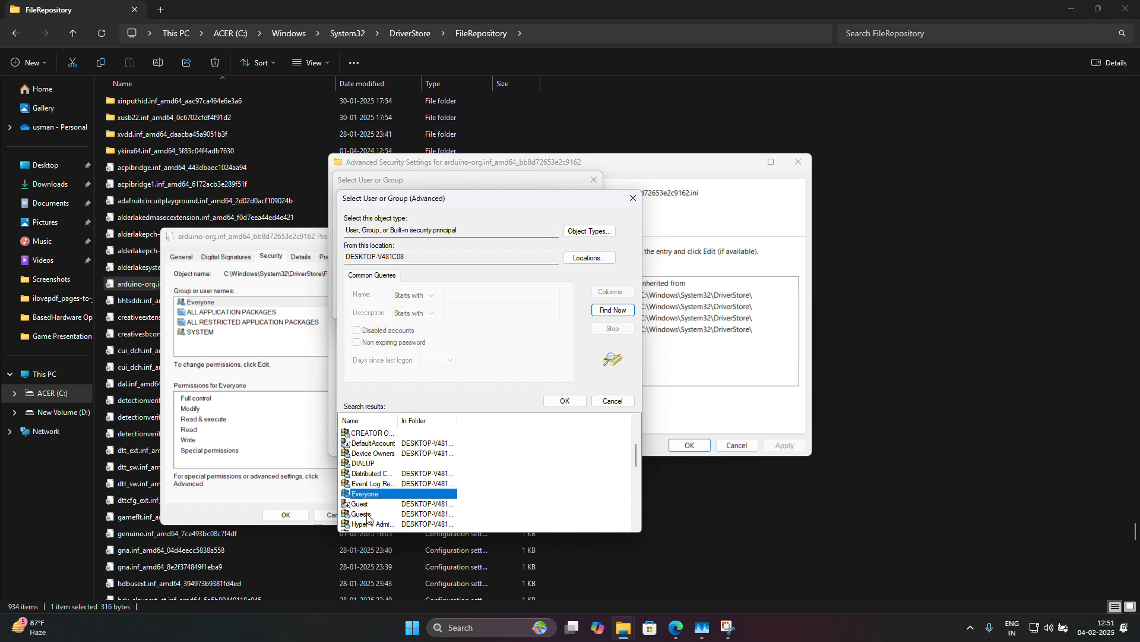
Confirm Everyone as the new owner, apply the change, and close Advanced Security Settings.
click(567, 401)
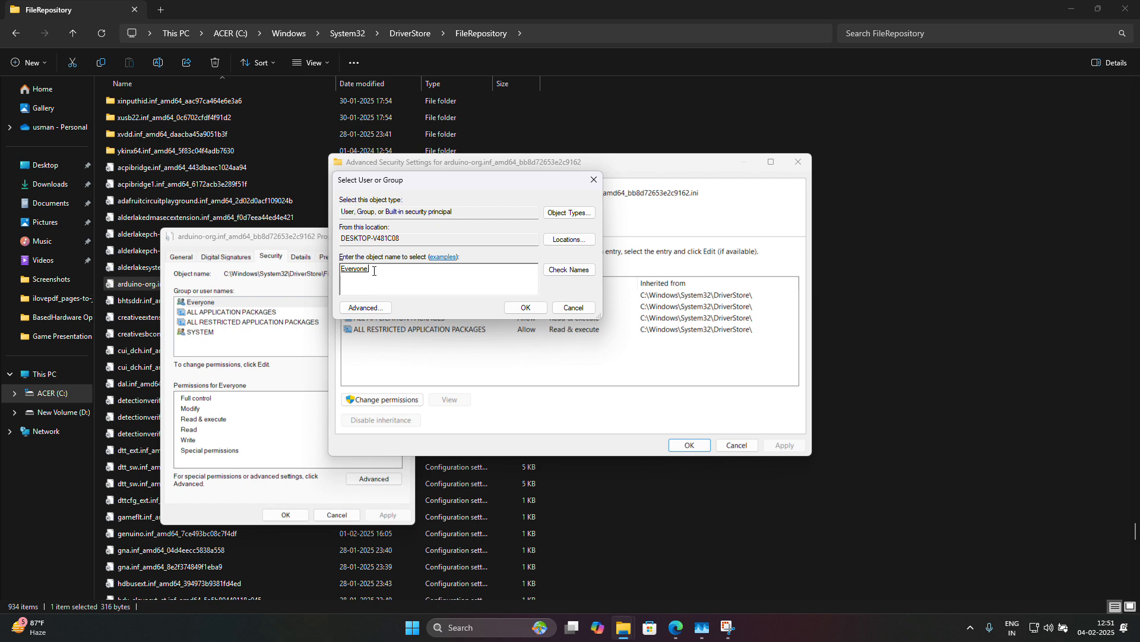
click(525, 307)
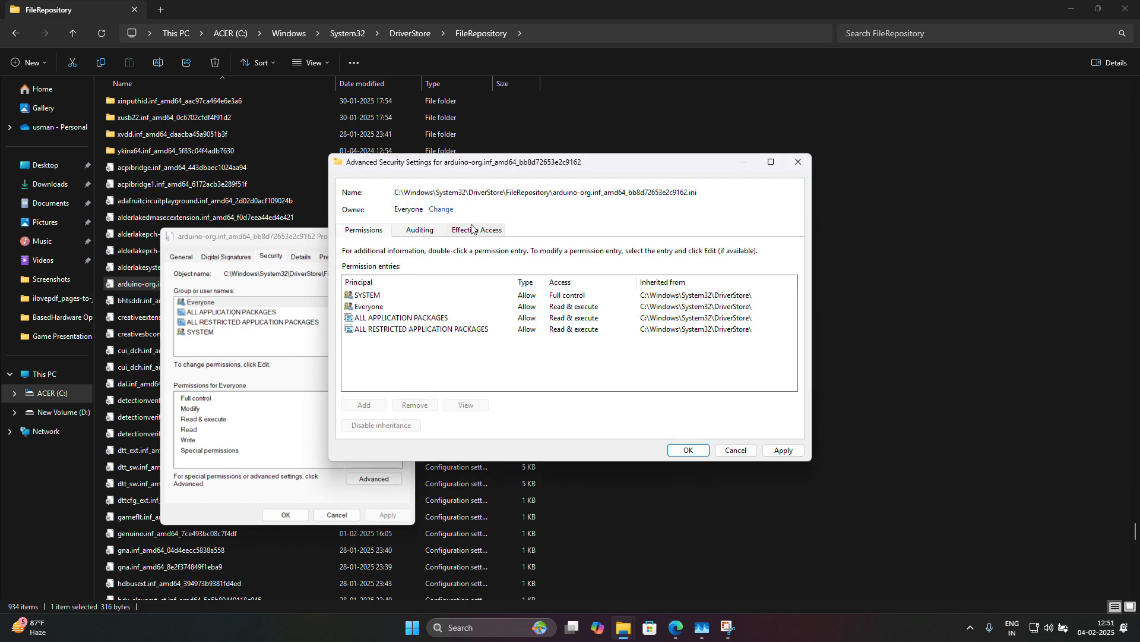
double_click(401, 210)
click(783, 450)
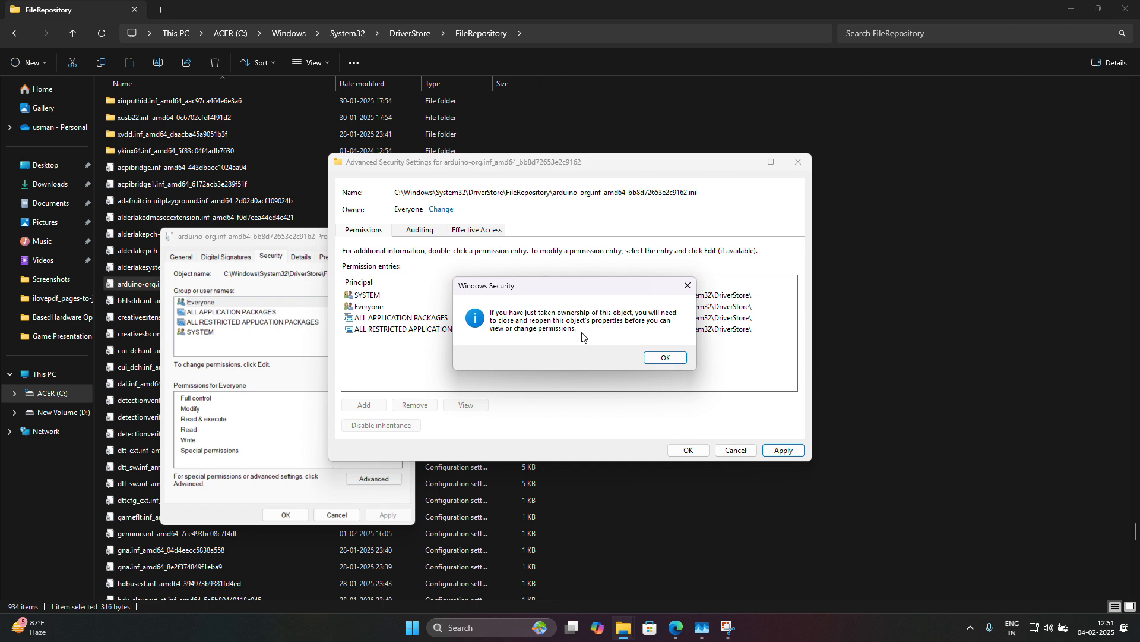
click(664, 357)
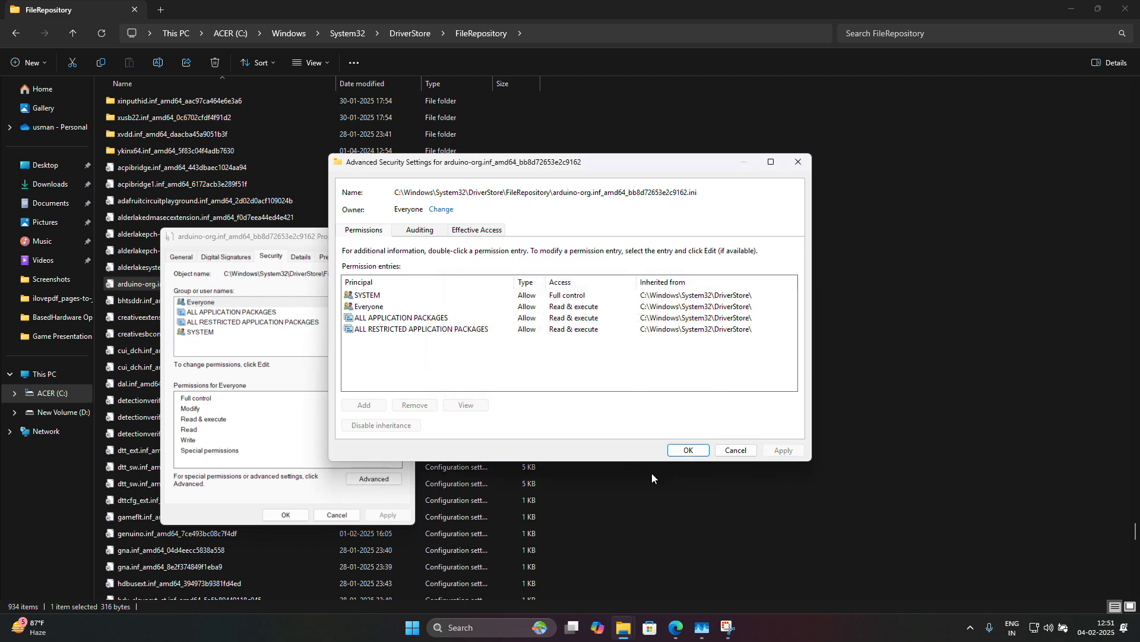
click(688, 451)
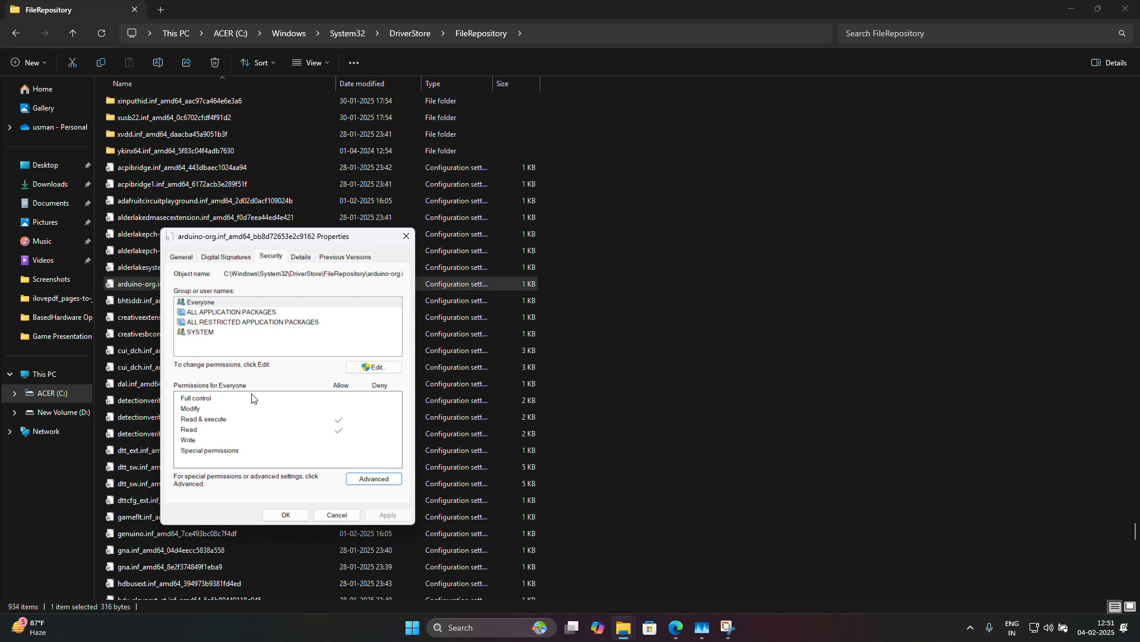
Grant Everyone Allow Full control on arduino-org.inf, accepting the system-folder warning.
click(211, 304)
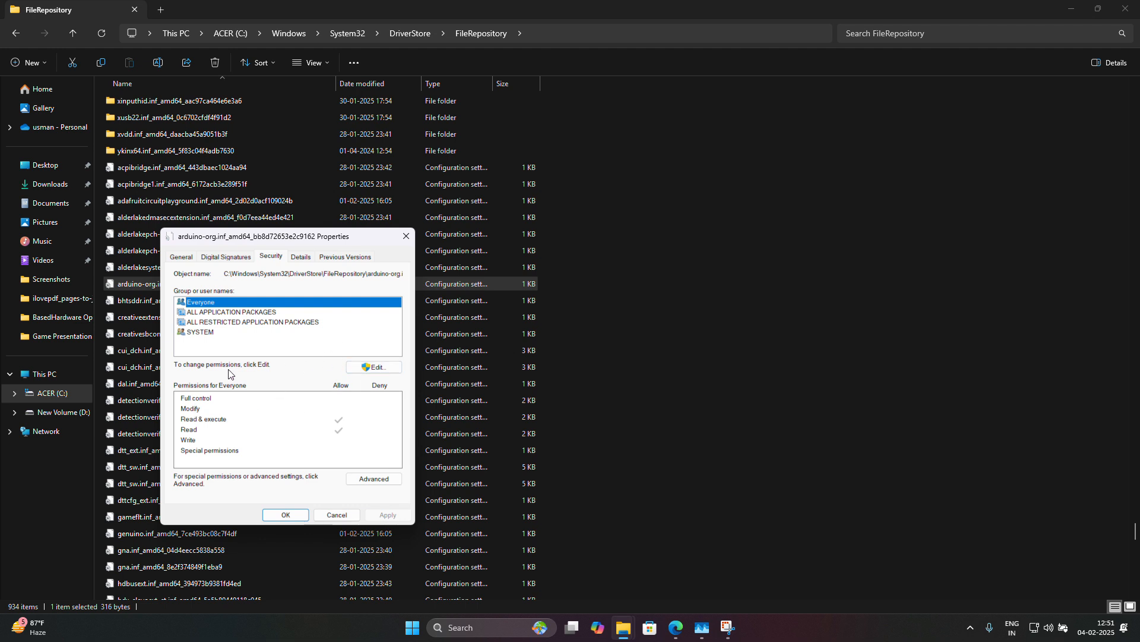
click(367, 368)
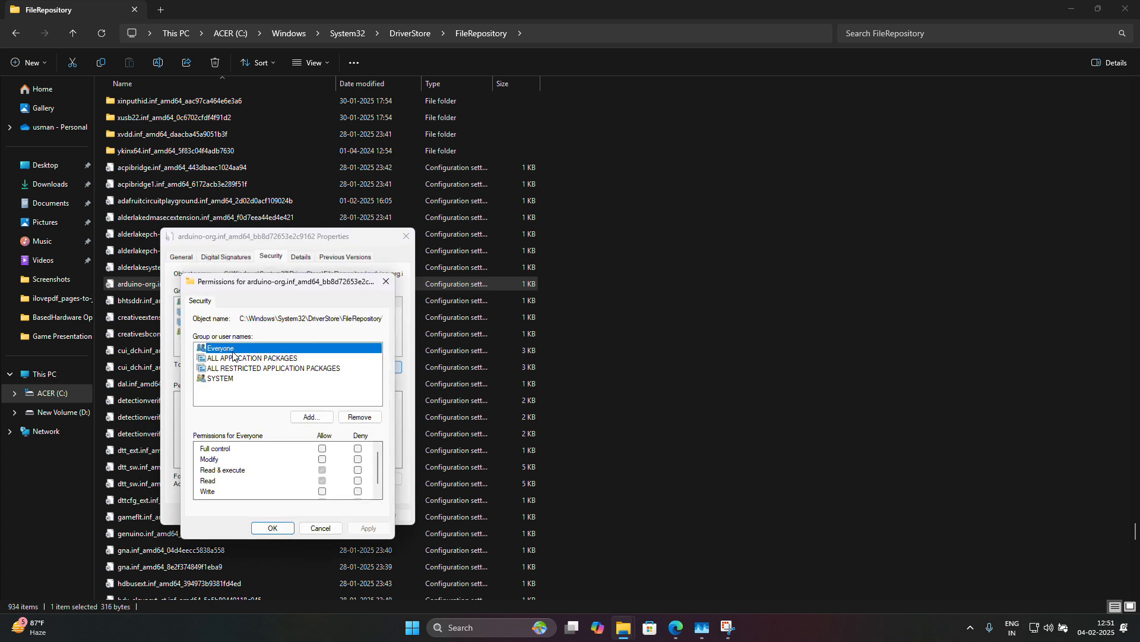
click(322, 448)
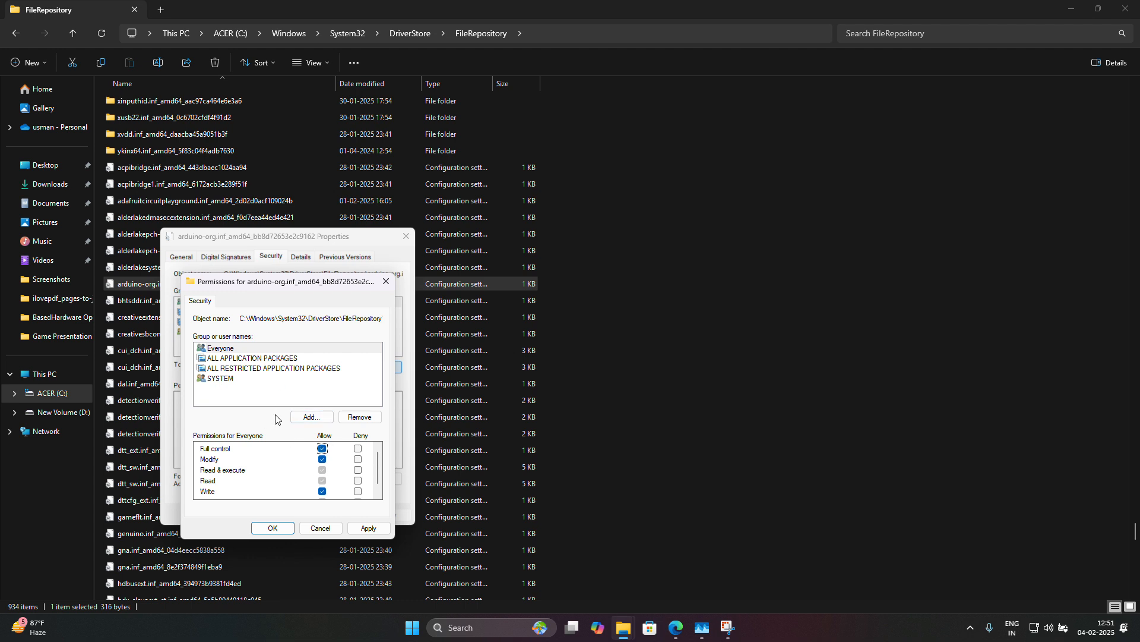
drag(272, 281, 314, 271)
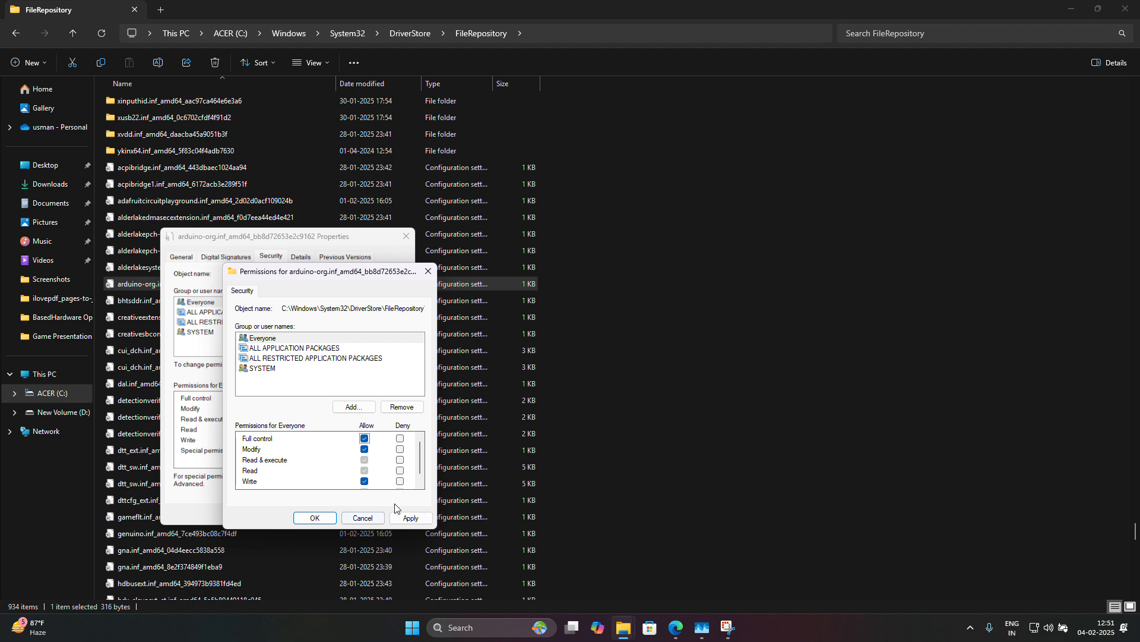
click(411, 517)
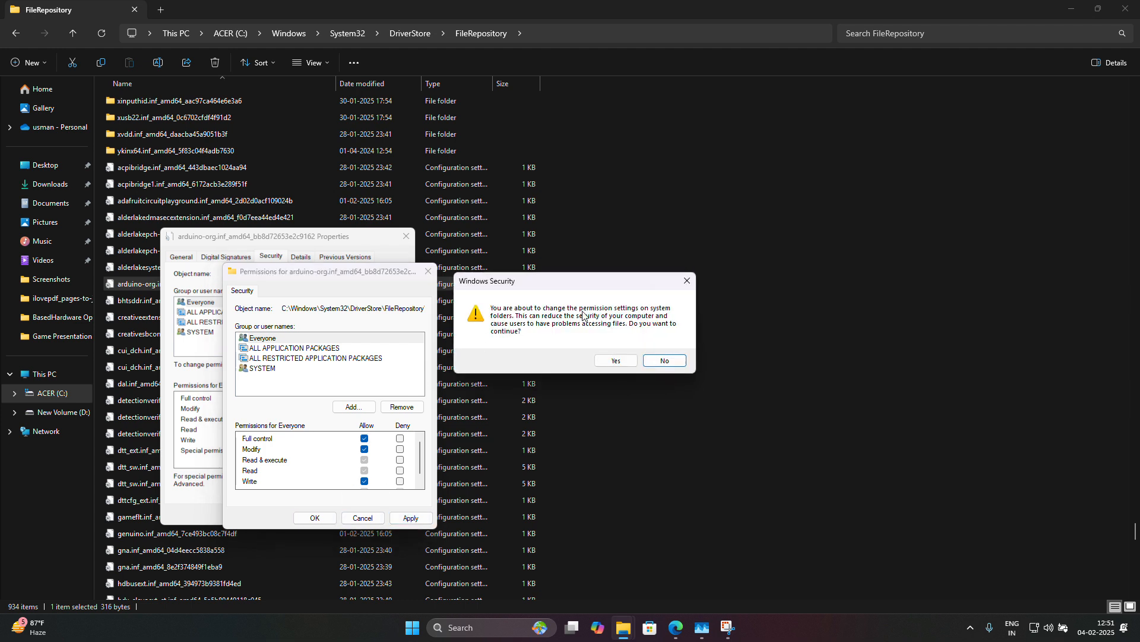
click(616, 360)
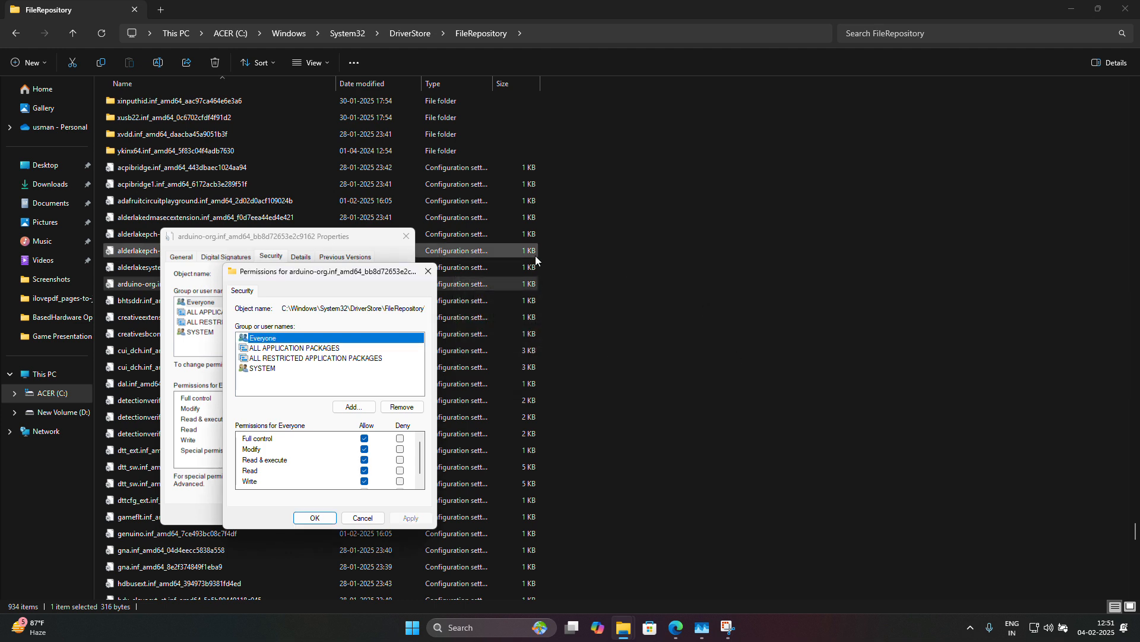
click(314, 517)
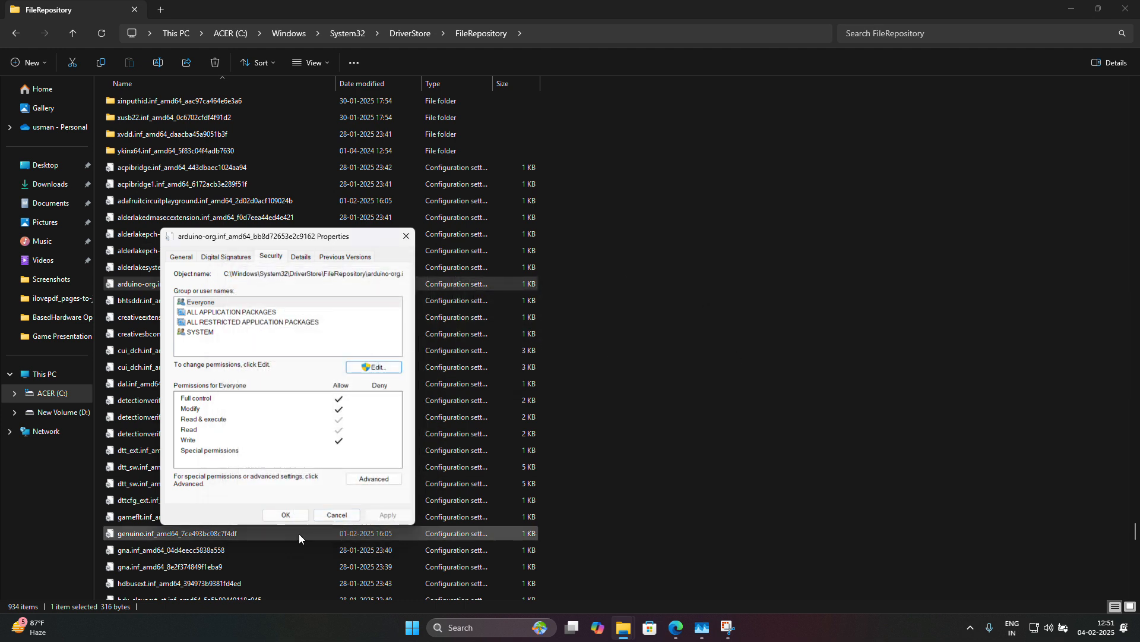
Delete the arduino-org.inf file and refresh FileRepository to show 933 items.
click(285, 514)
right_click(240, 286)
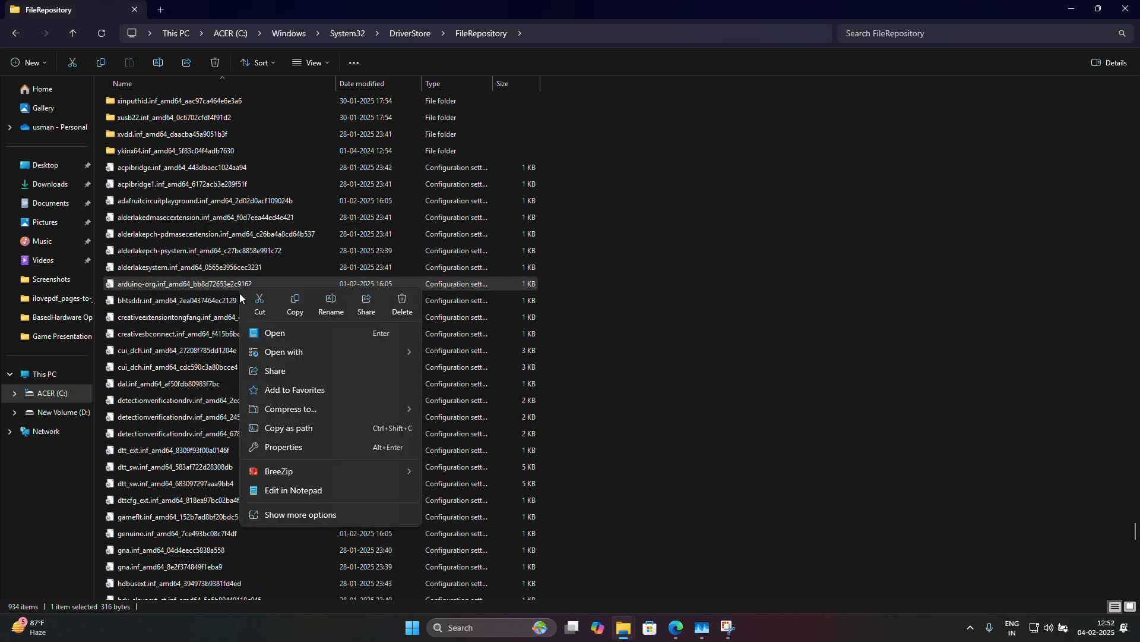
click(404, 301)
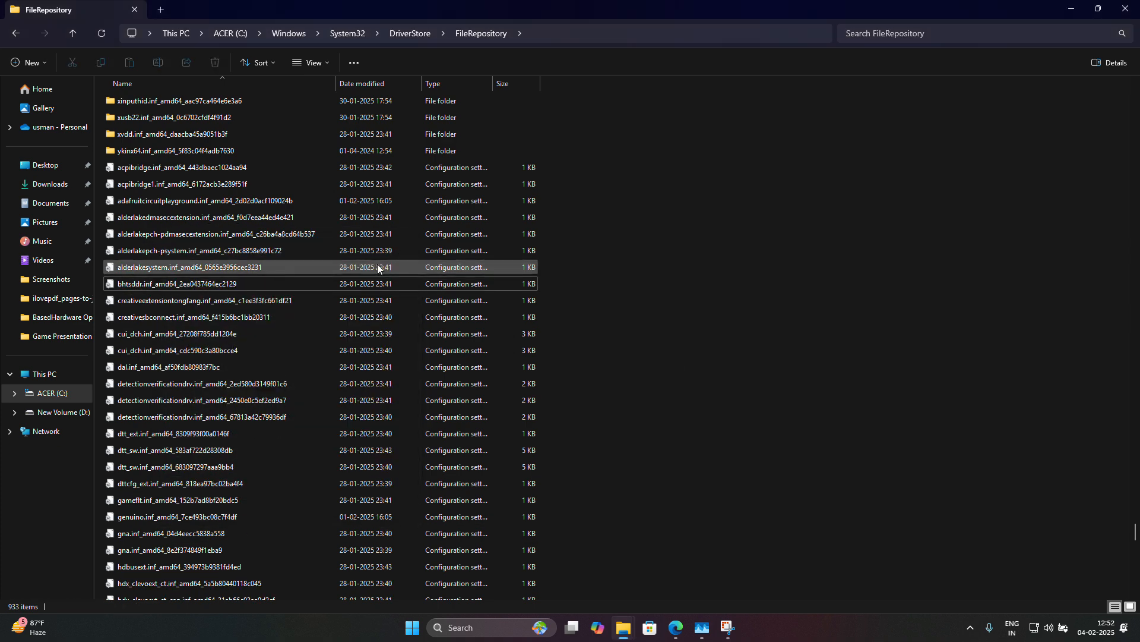
right_click(957, 214)
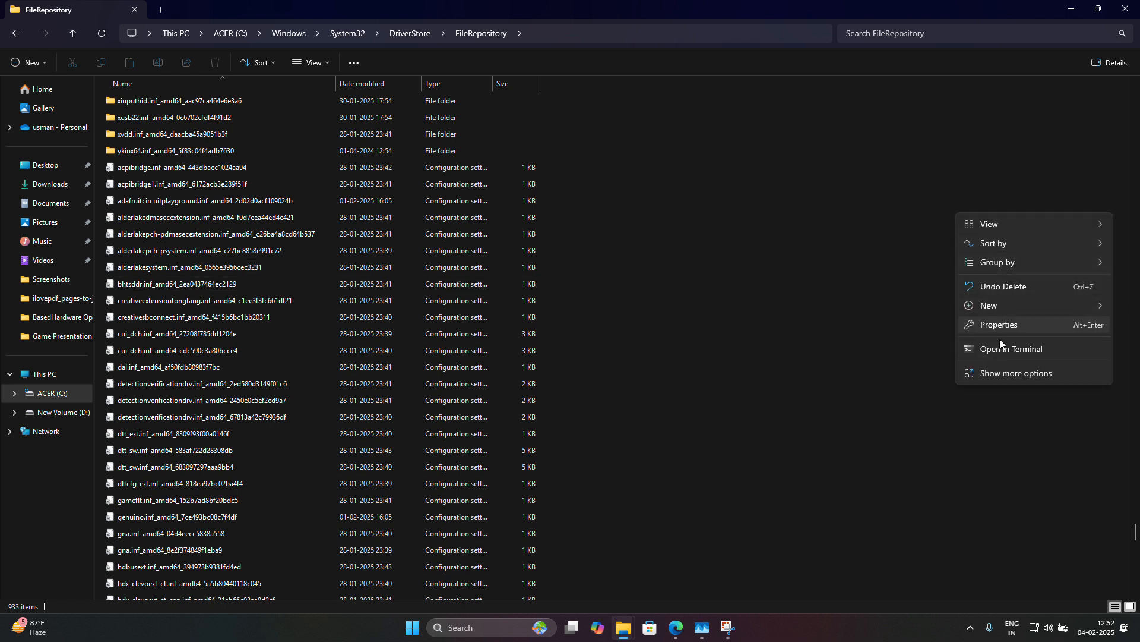
click(1000, 373)
click(994, 260)
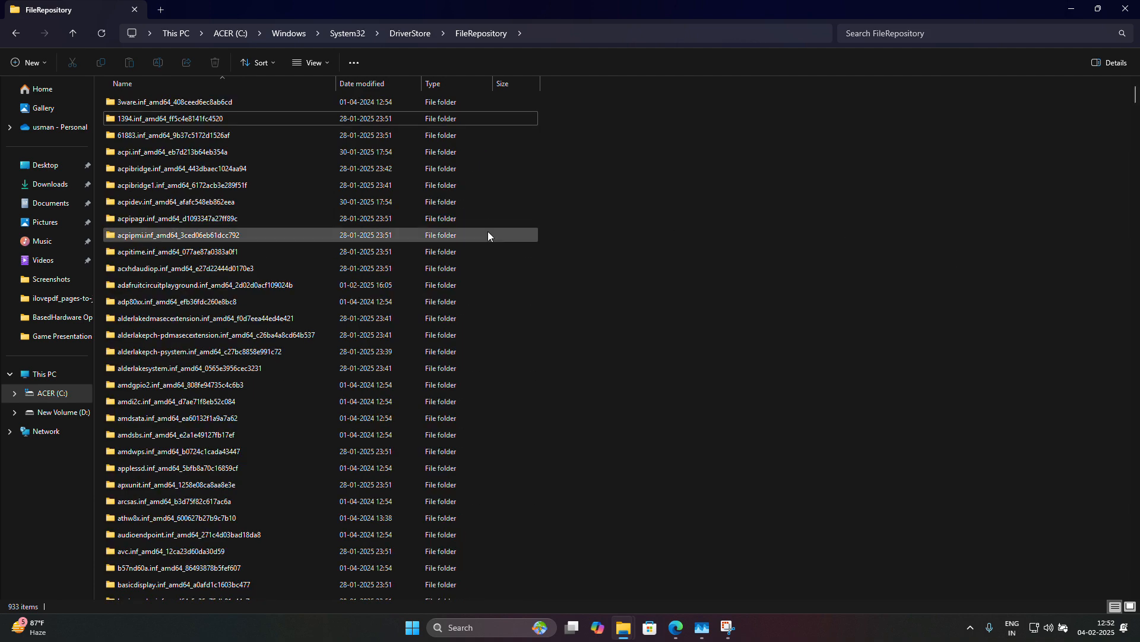
Scroll through FileRepository, then back out through DriverStore, System32 and Windows to ACER (C:).
drag(1135, 93, 1136, 524)
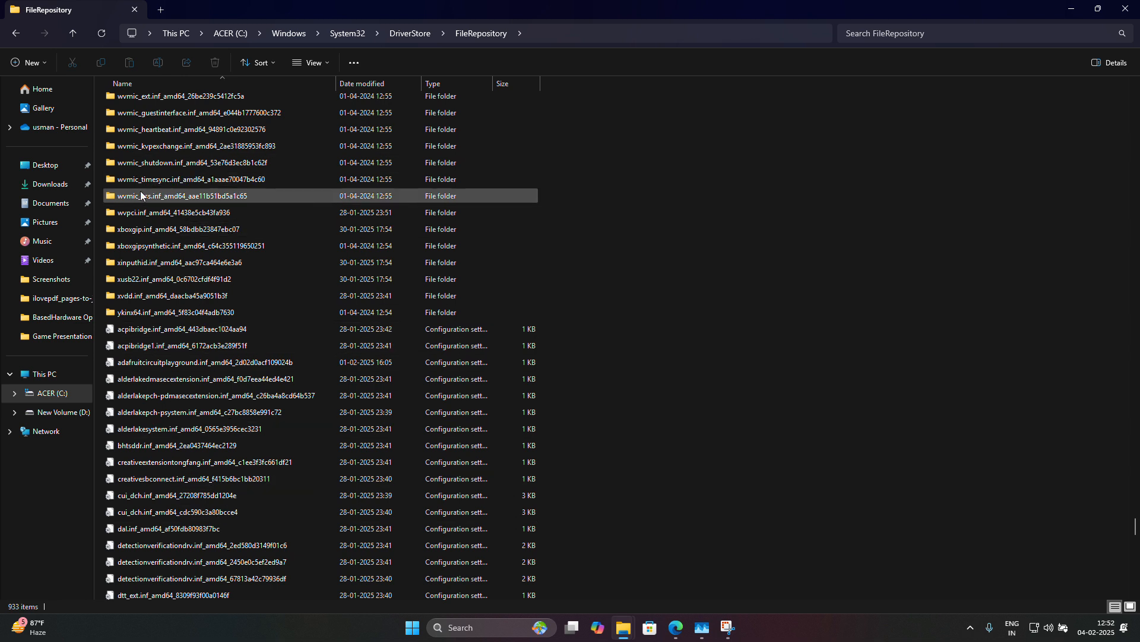
click(10, 36)
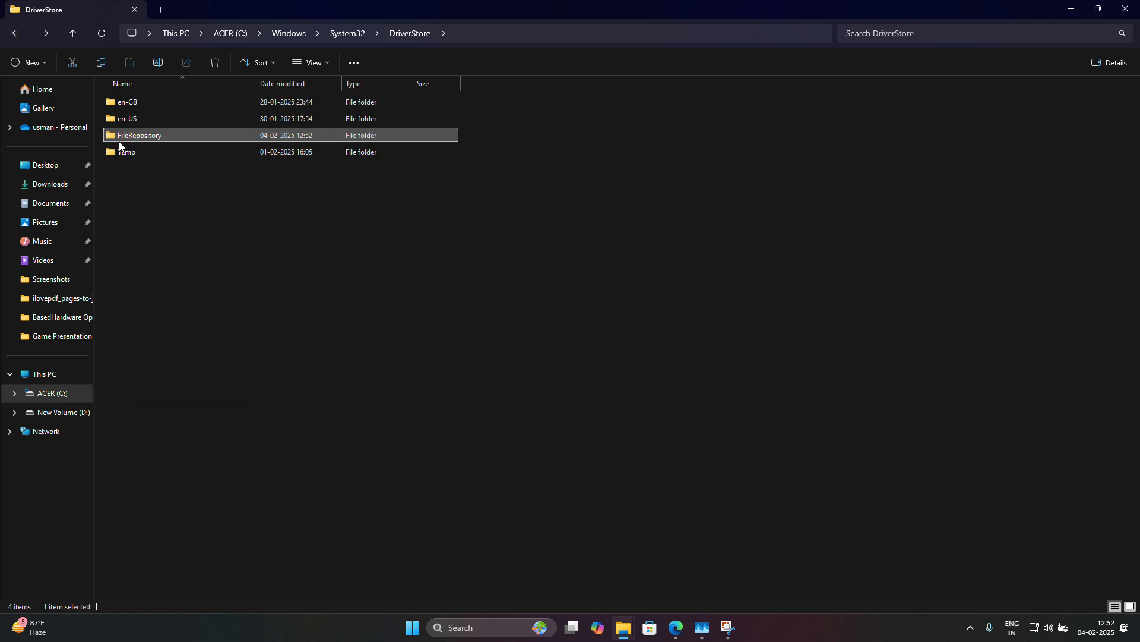
click(15, 34)
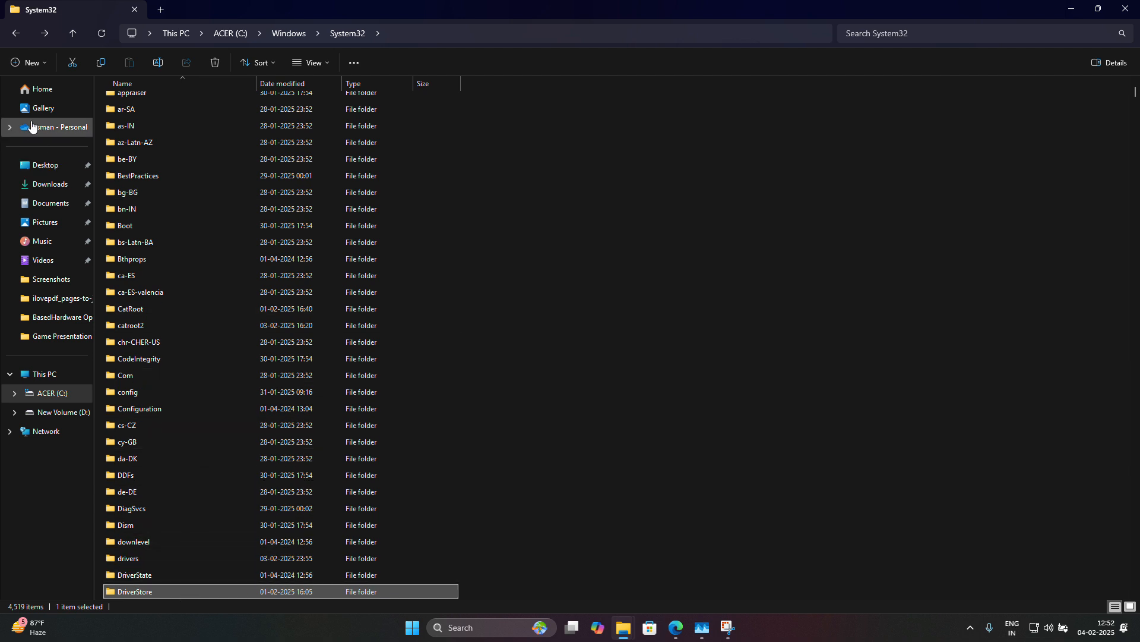
click(16, 33)
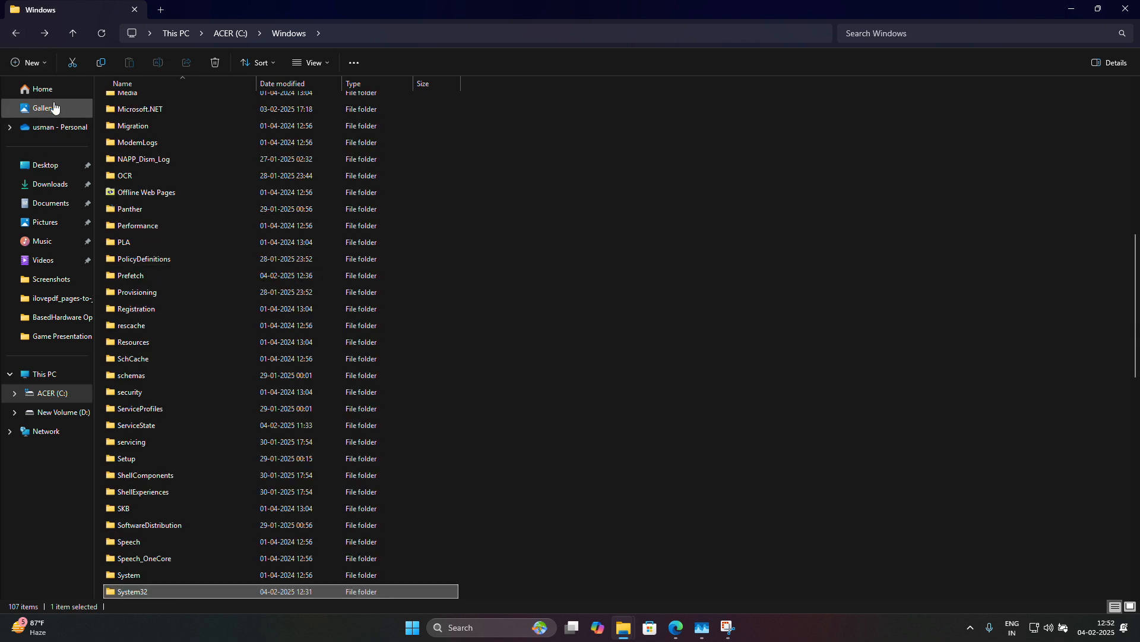
click(15, 33)
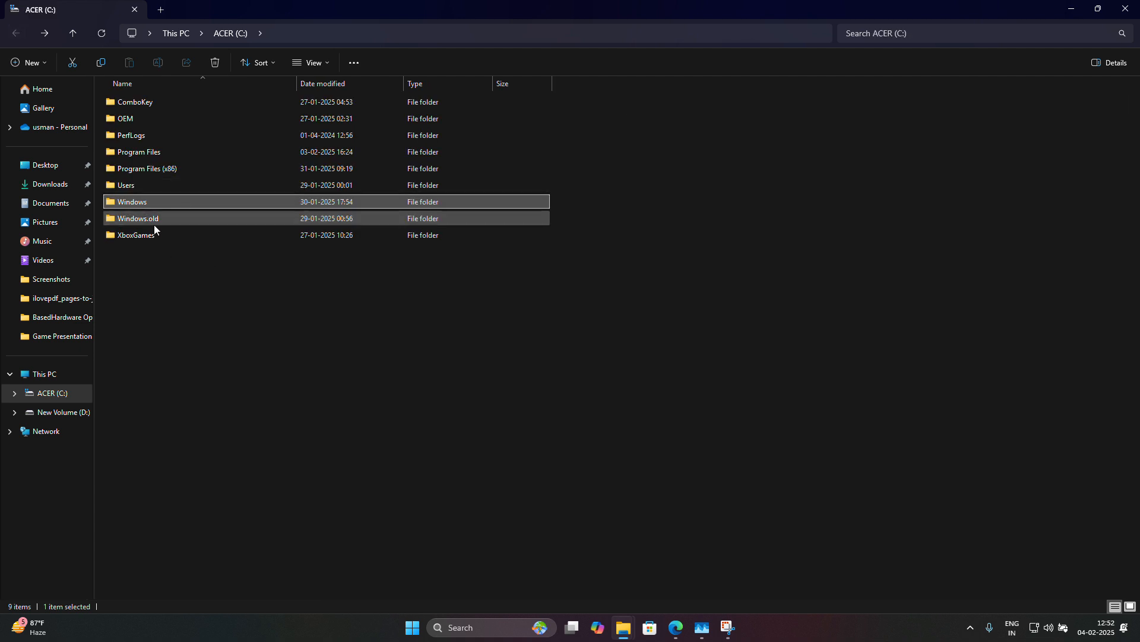